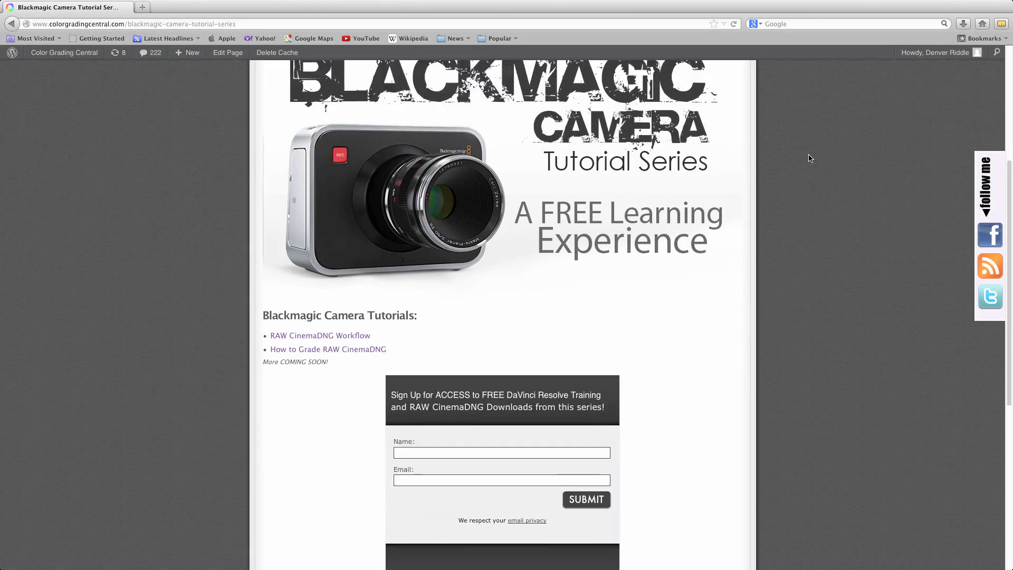
Fill in the tutorial page's sign-up form with your name and e-mail address.
scroll(673, 214, down, 3)
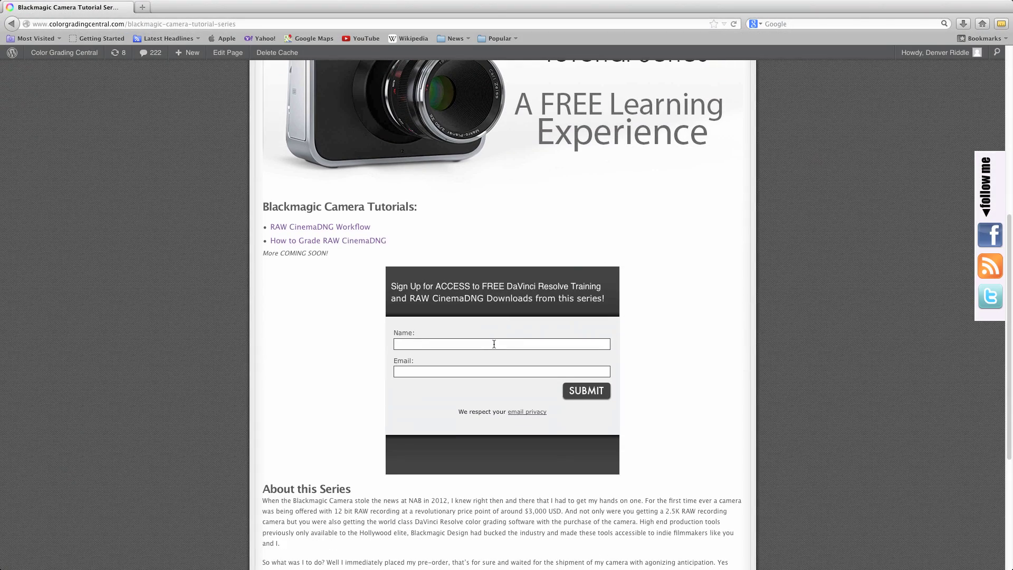
click(494, 344)
text(John Doe)
key(Tab)
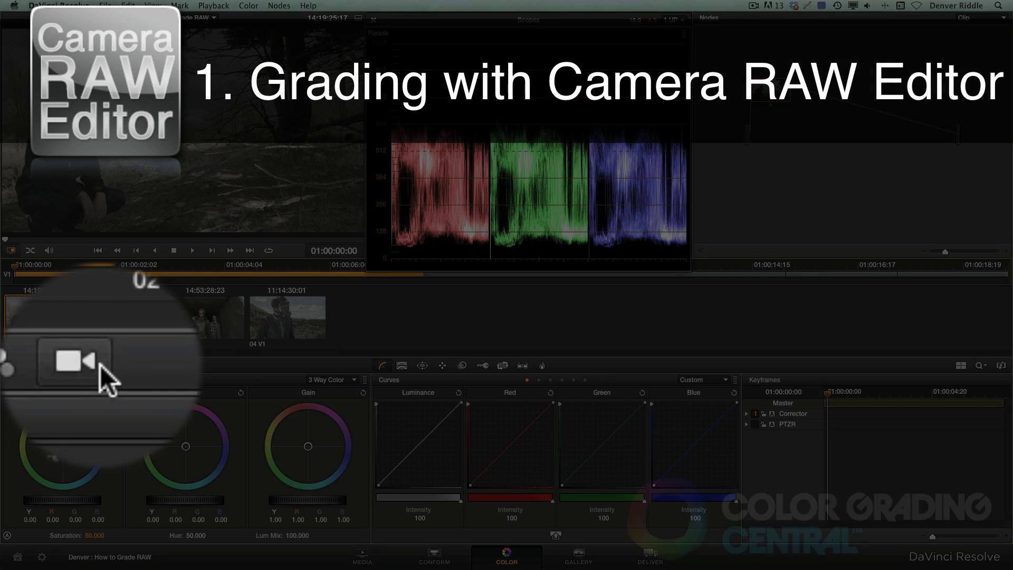
Set the first clip's Camera Raw Decode Using option to Clip.
click(78, 366)
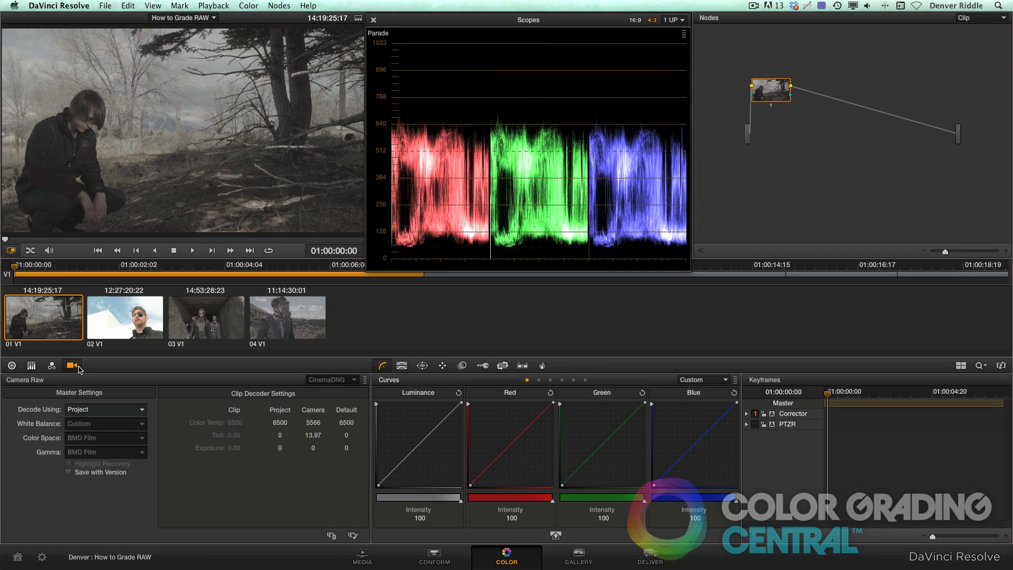
click(142, 411)
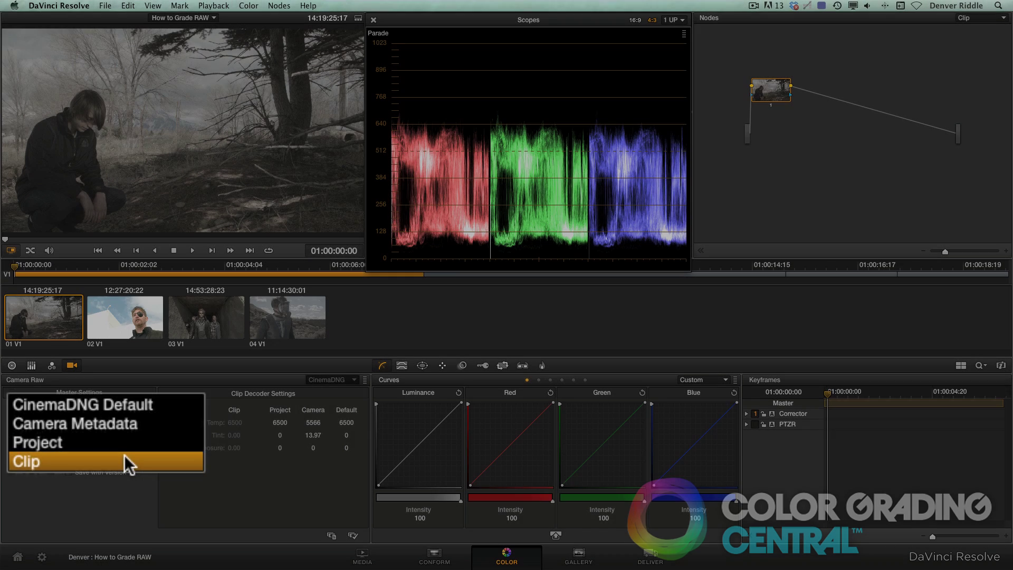
click(189, 469)
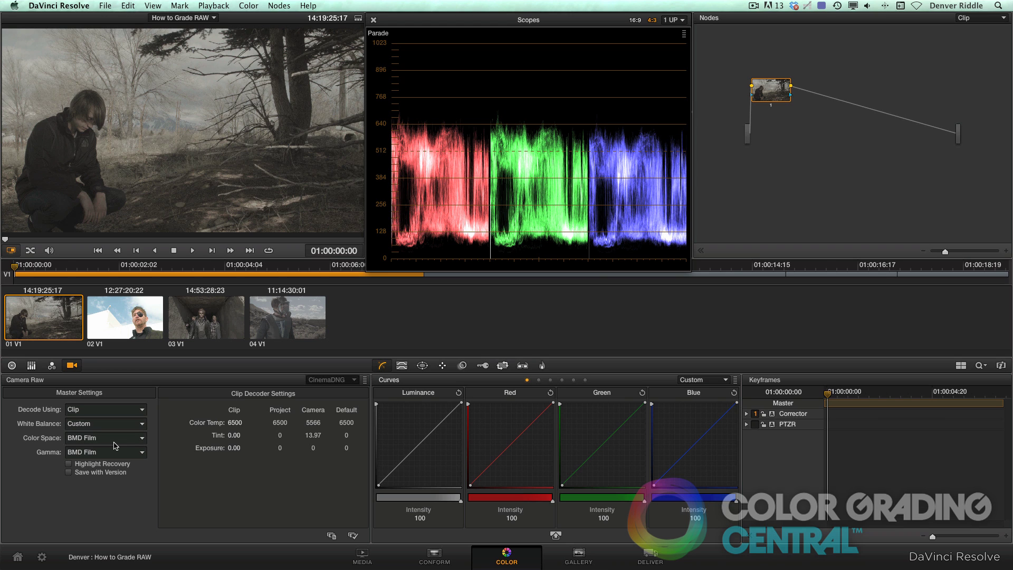
Set Color Space to Rec.709 and, after trying Gamma 2.4 and 2.6, Gamma to Rec.709.
click(134, 439)
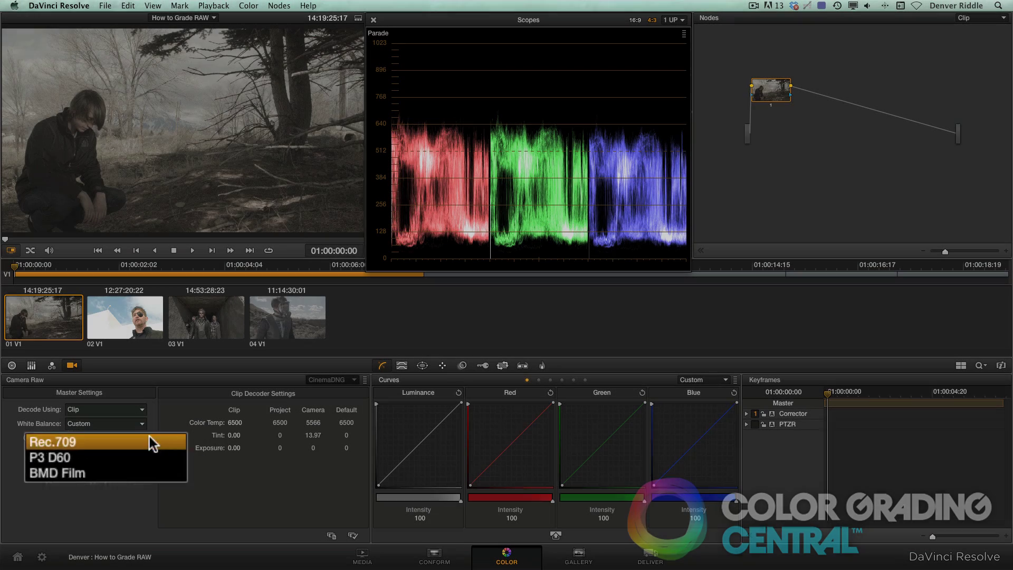
click(150, 437)
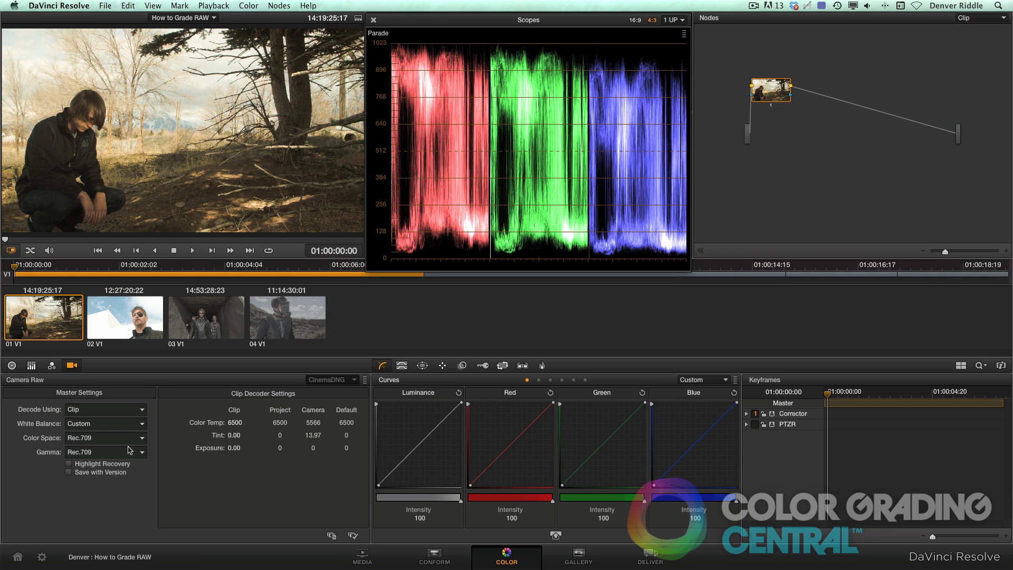
click(129, 451)
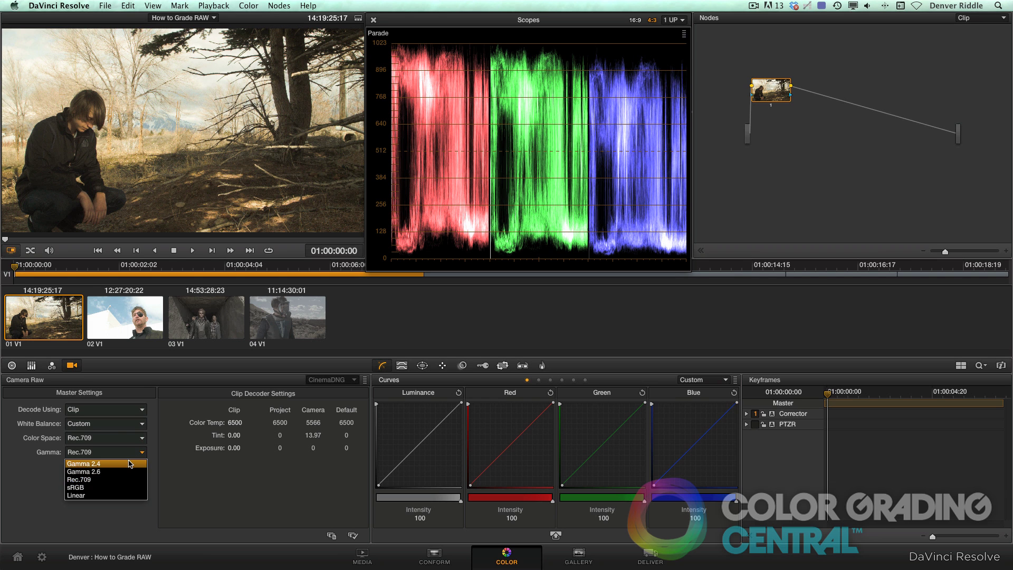
click(131, 463)
click(130, 454)
click(124, 472)
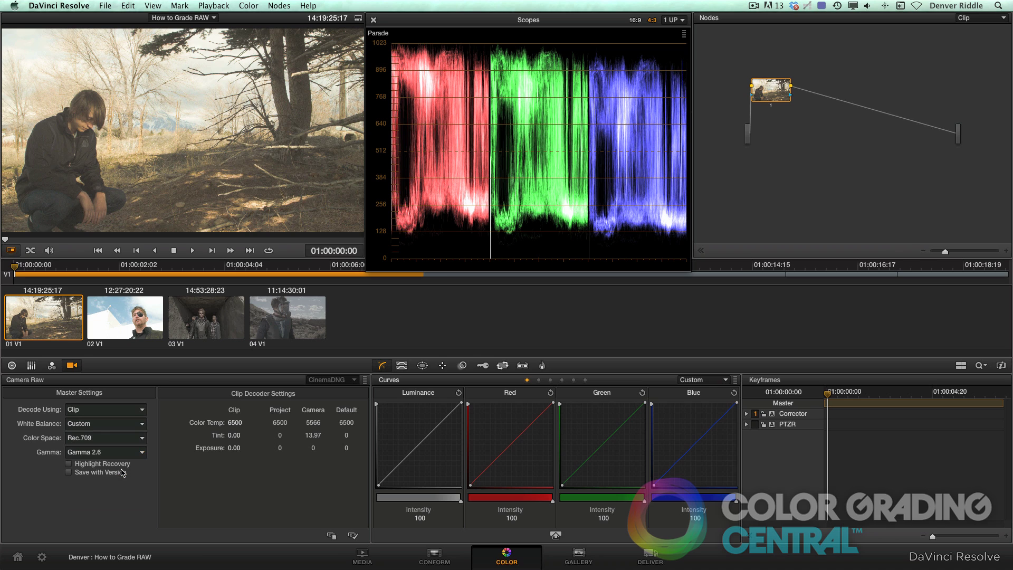
click(126, 452)
click(120, 478)
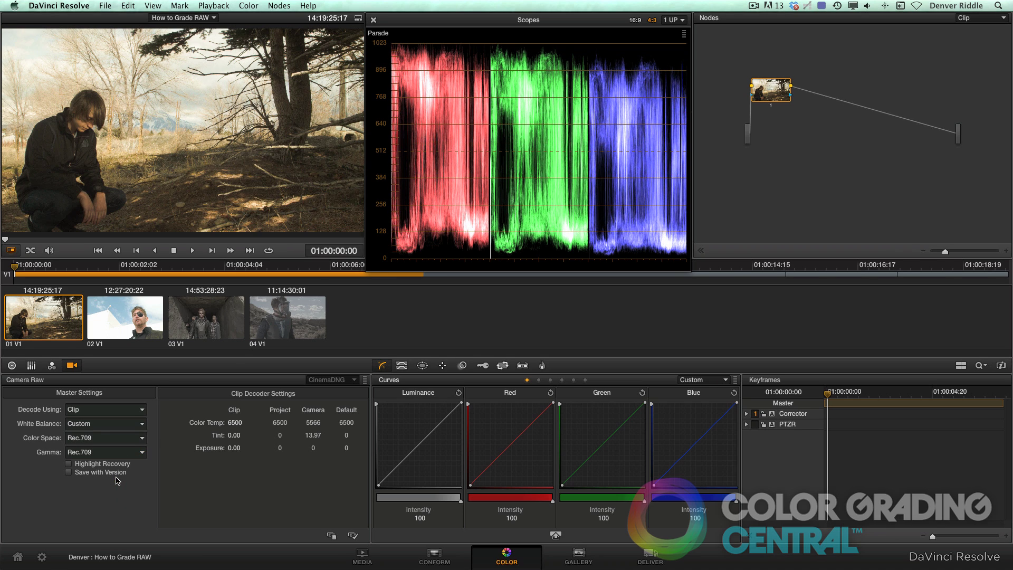
Try P3 D60 as the colour space, then return it to Rec.709.
click(141, 438)
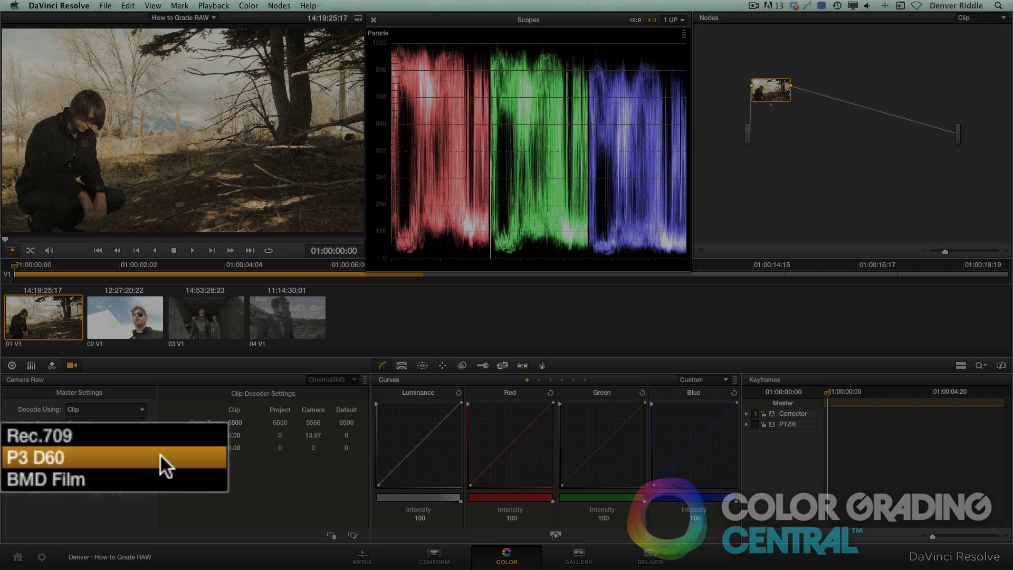
click(123, 459)
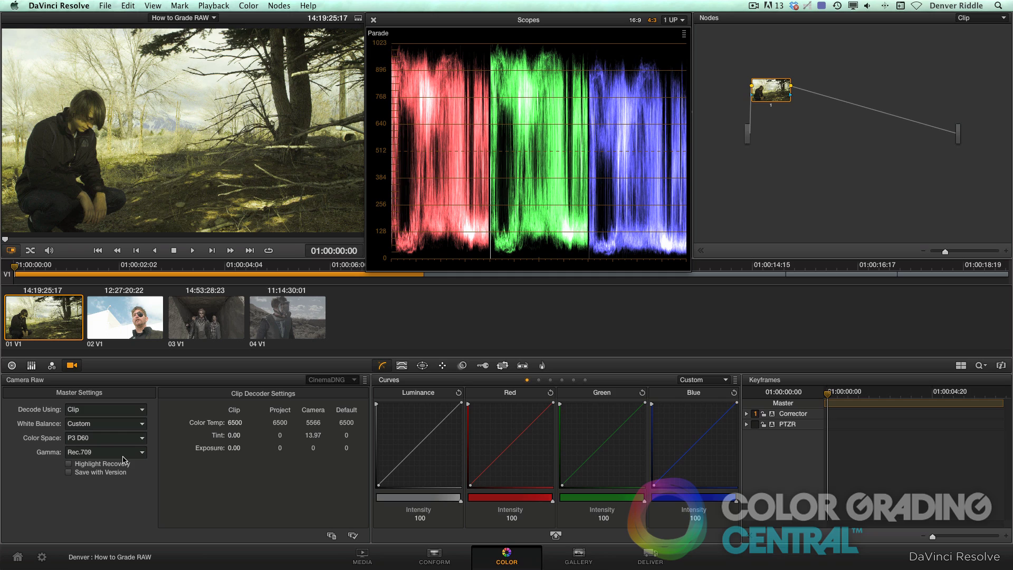
click(127, 438)
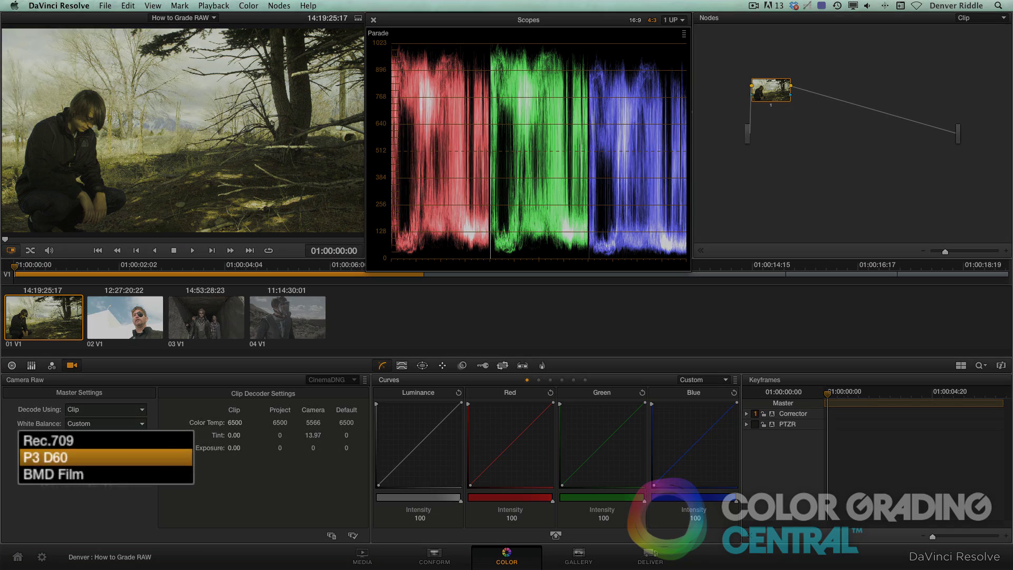
click(125, 428)
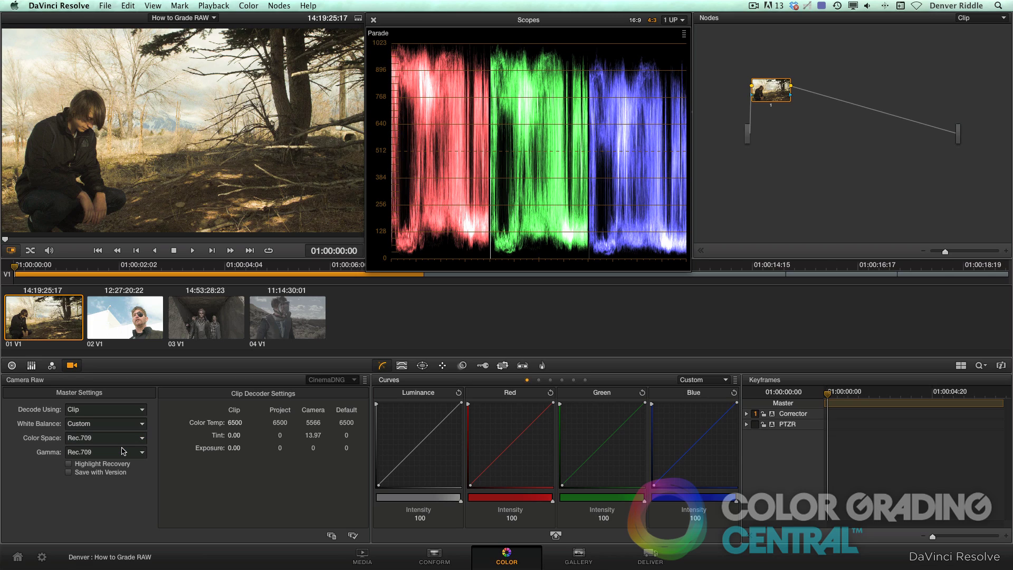
Try As Shot white balance, then set it to Custom with Color Temp lowered to 5096.
click(129, 426)
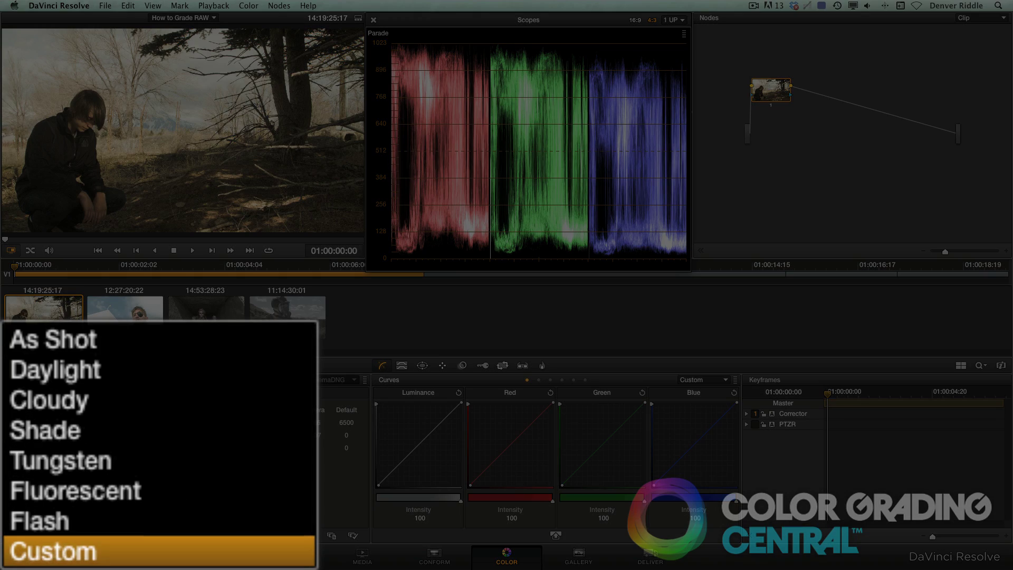
click(193, 341)
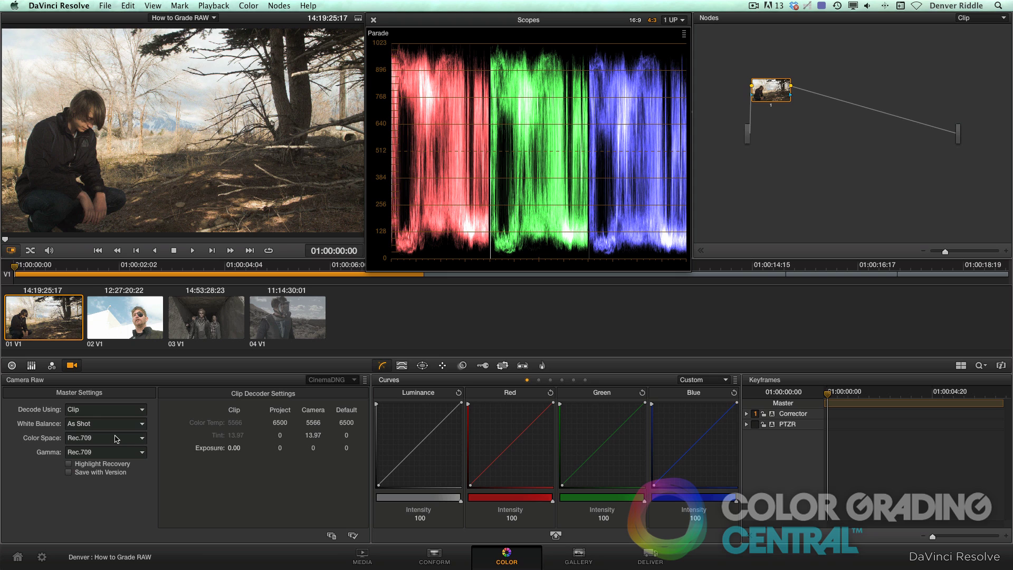
click(139, 426)
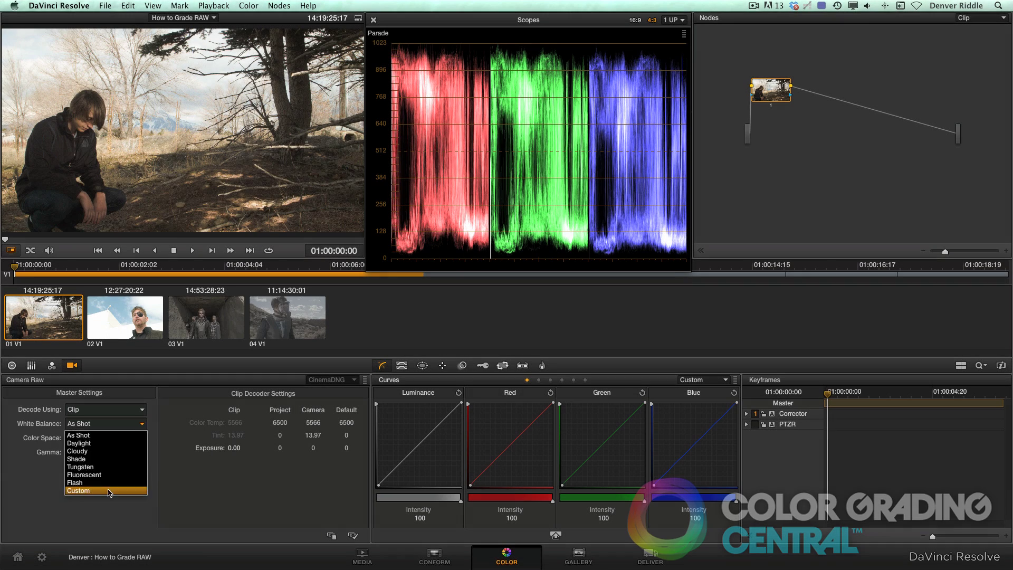
click(109, 493)
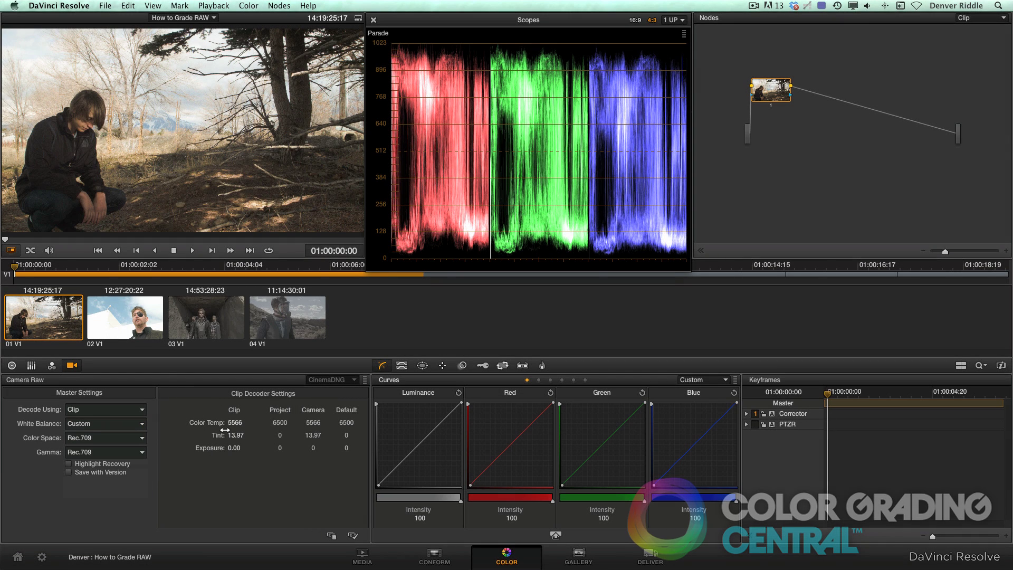
drag(233, 423, 231, 422)
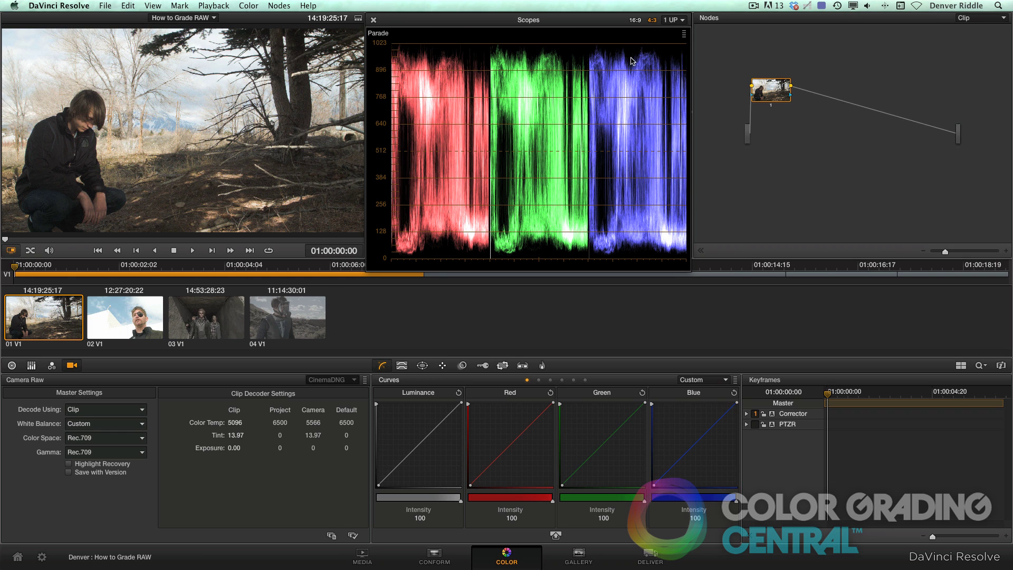
Switch the scope to Vectorscope and set Tint to 21.37 and Exposure to 1.20.
click(685, 34)
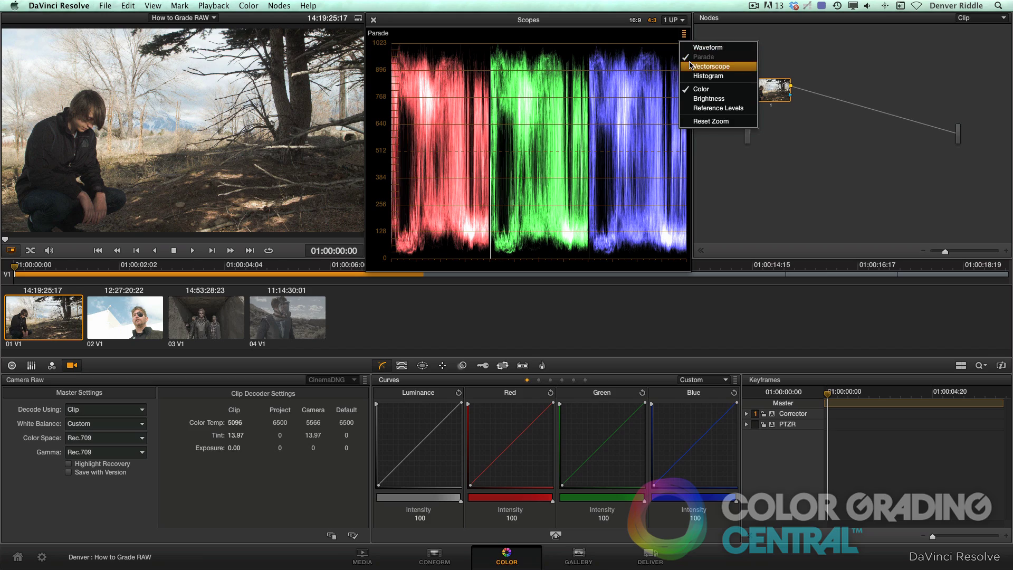
click(707, 66)
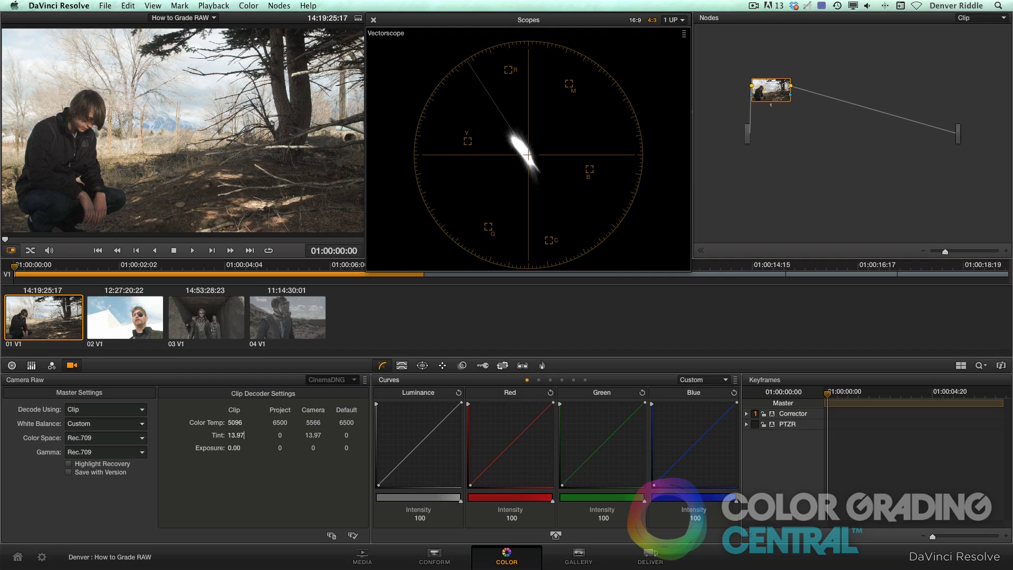
drag(236, 435, 250, 436)
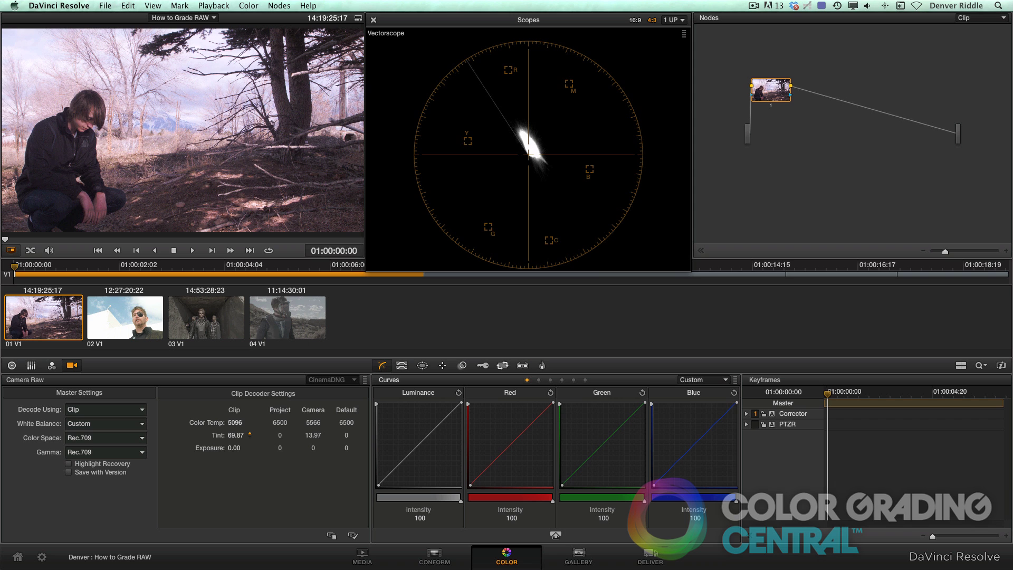
drag(250, 436, 230, 436)
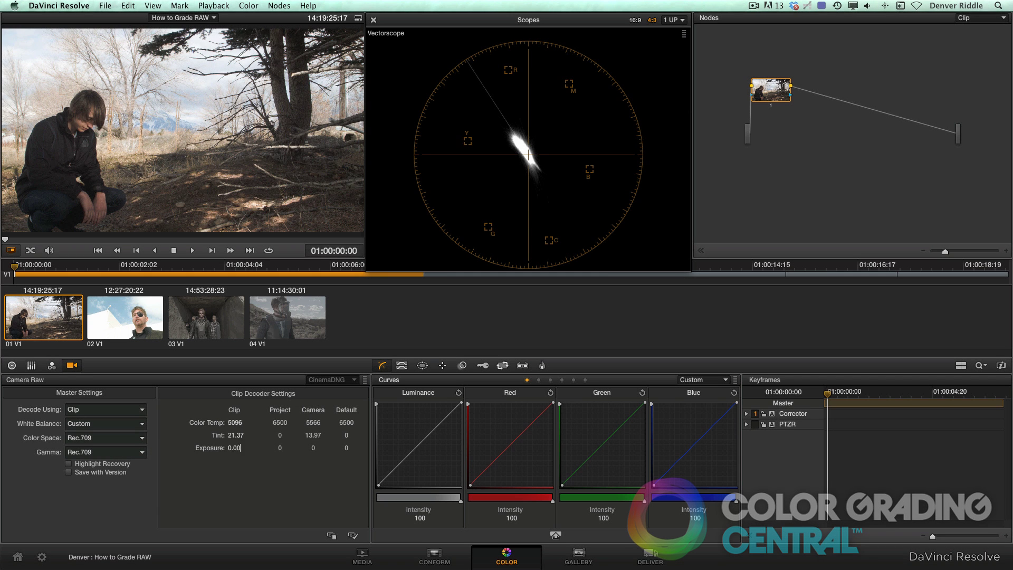
drag(234, 448, 251, 448)
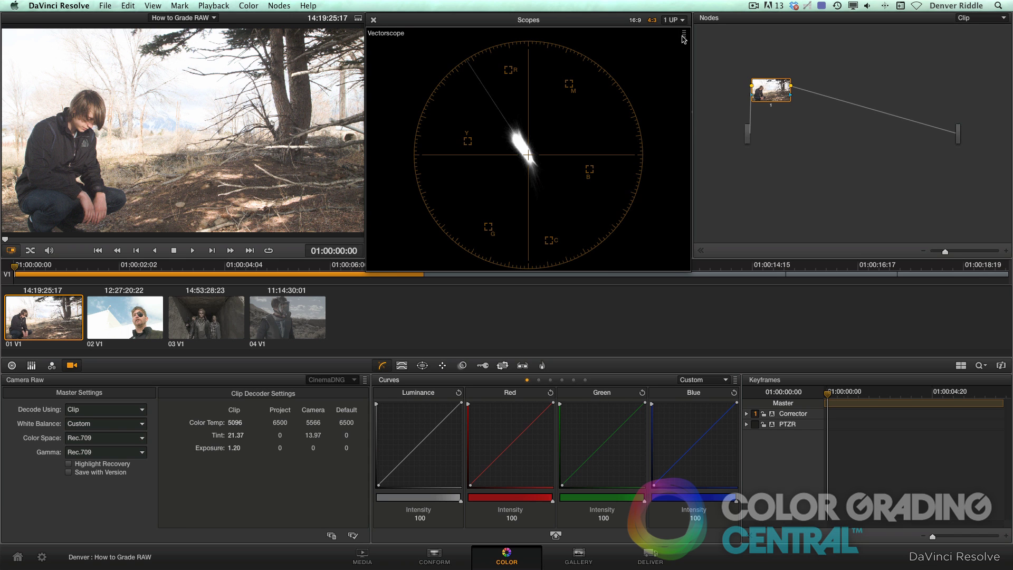
Switch the scope to Waveform, pull Gain down to 0.90 and raise Saturation to 58.6.
click(684, 34)
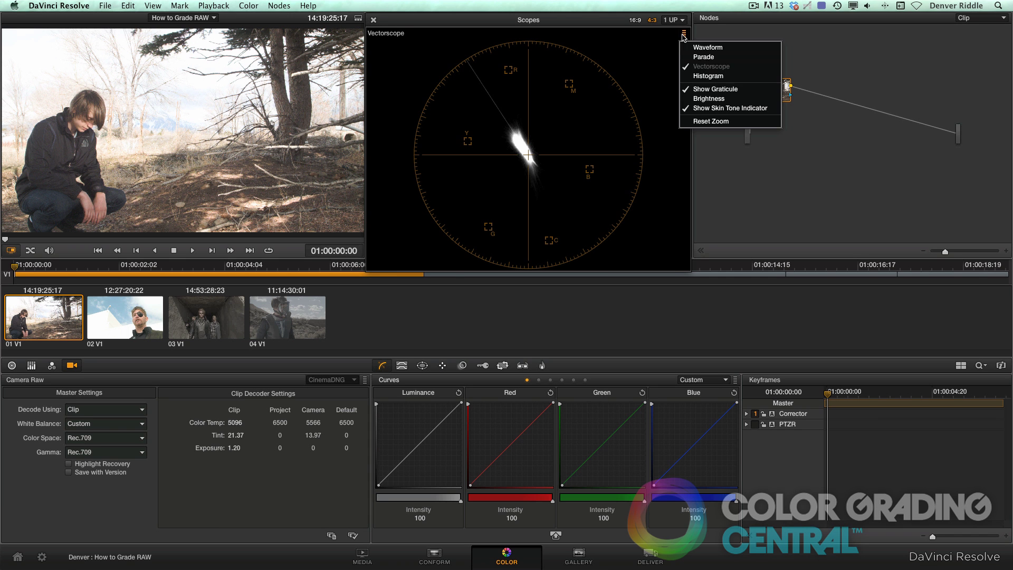
click(708, 47)
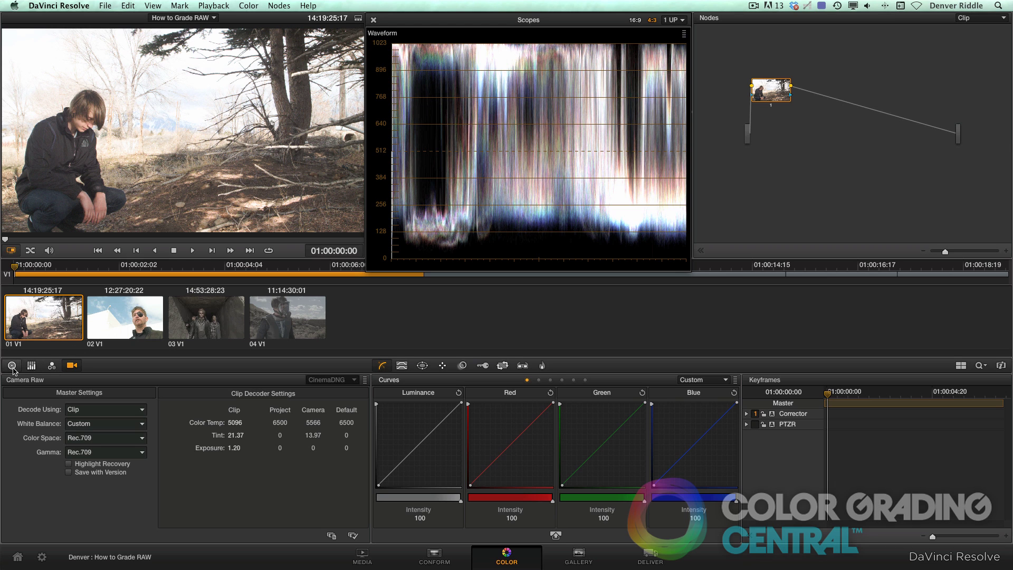
click(12, 365)
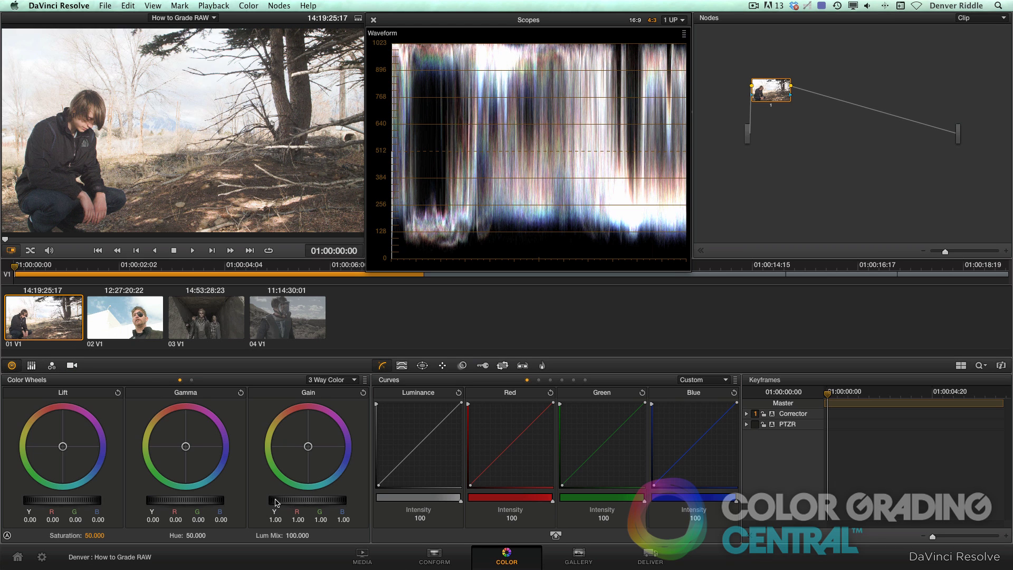
drag(276, 502, 270, 501)
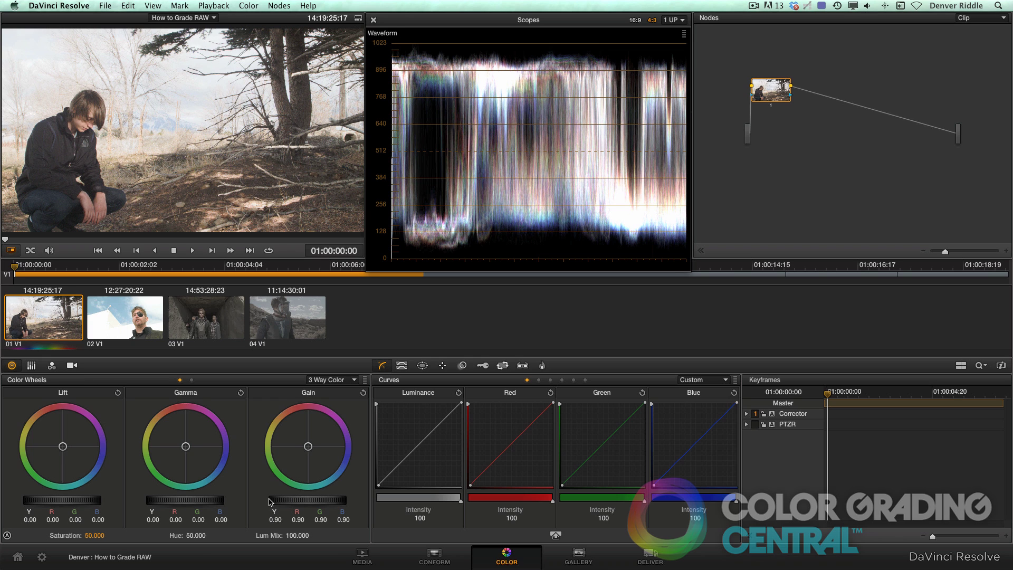
drag(105, 535, 110, 534)
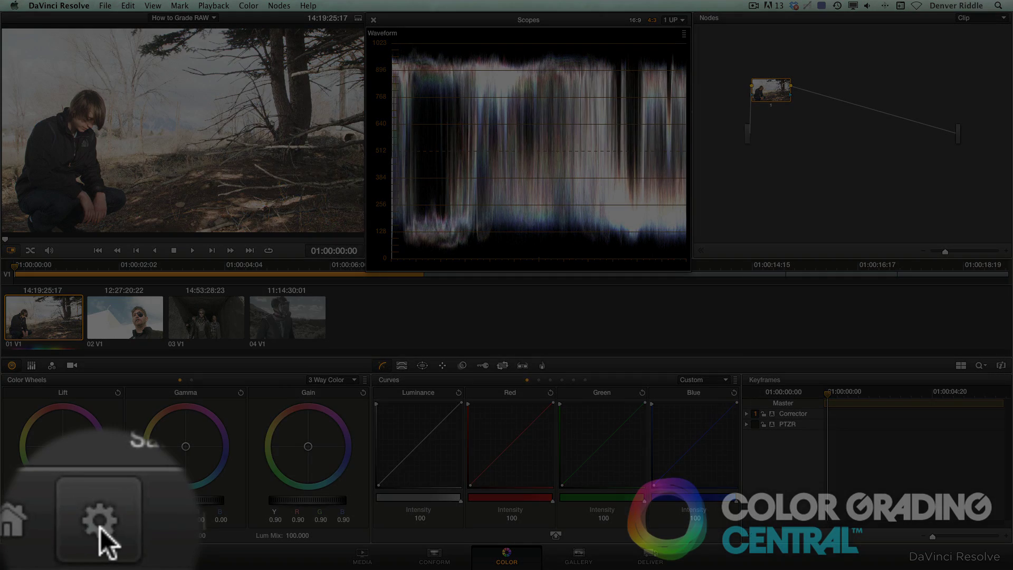
click(42, 557)
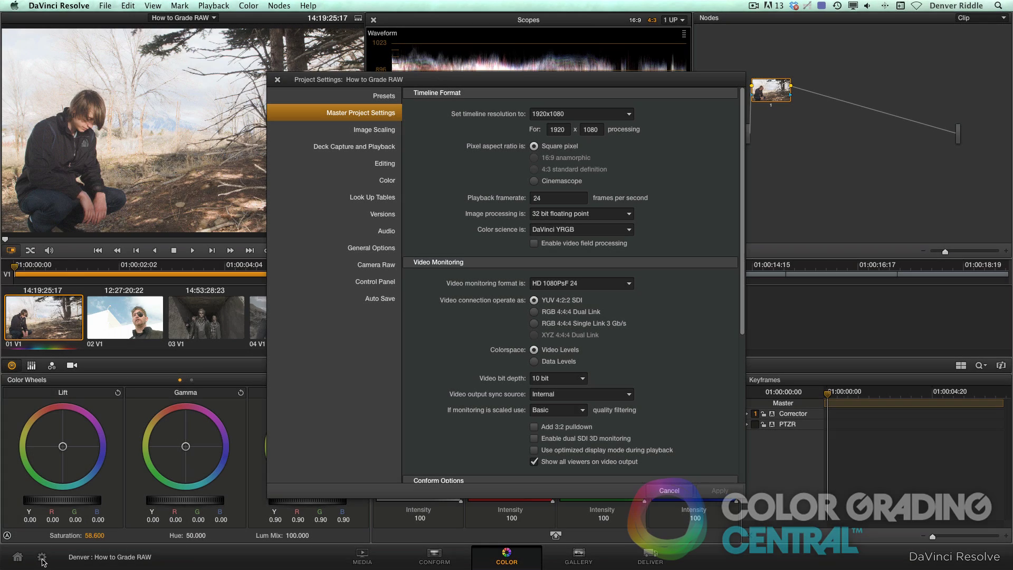
Set the project's Camera Raw to As Shot white balance and Rec.709 colour space, apply and close.
click(370, 266)
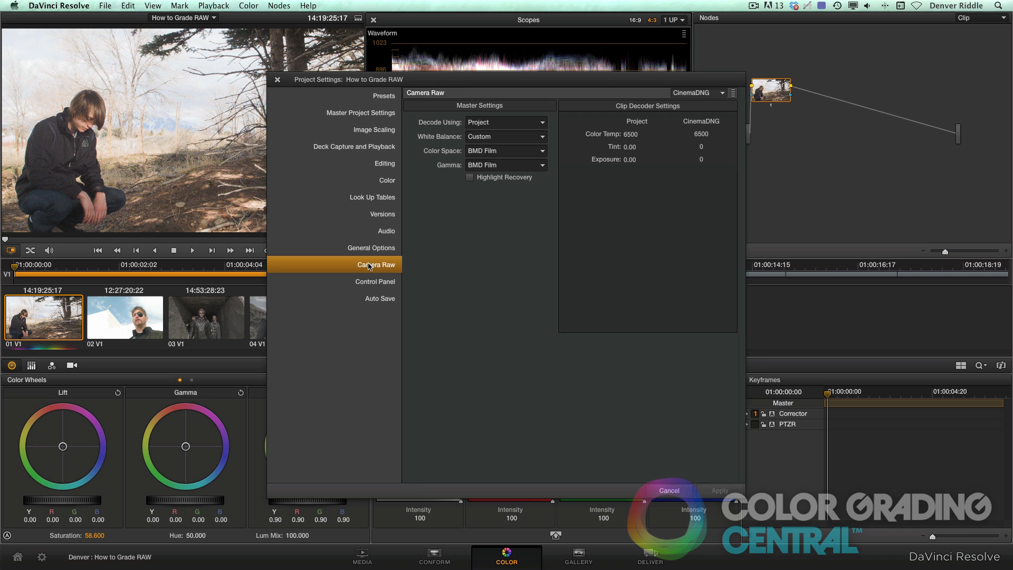
click(542, 136)
click(537, 148)
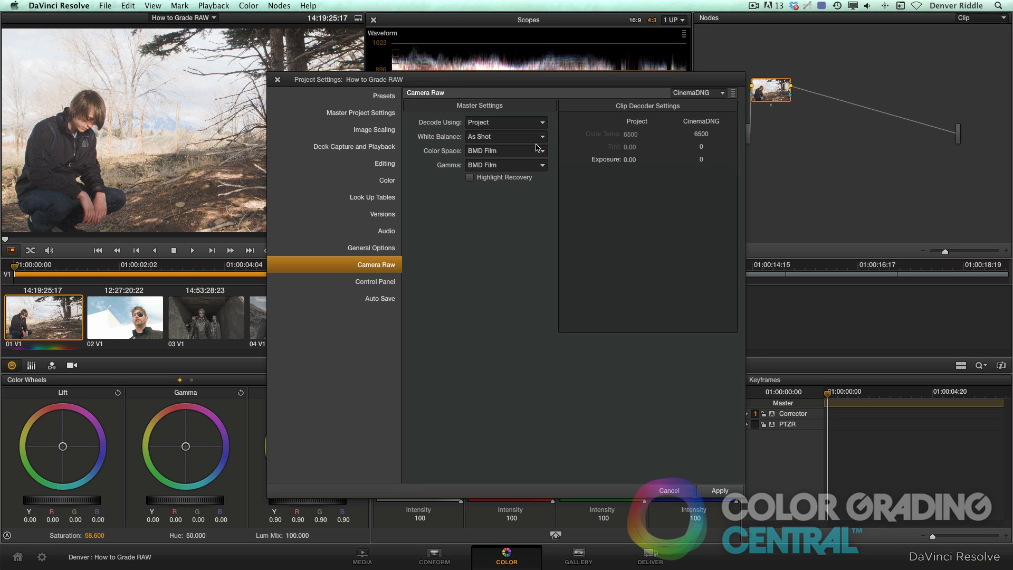
click(538, 151)
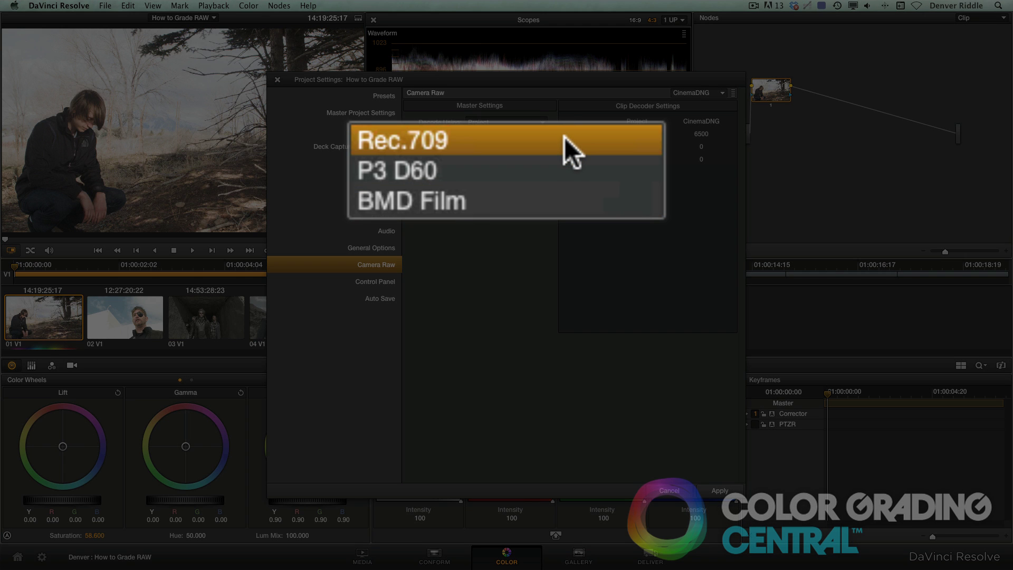
click(524, 161)
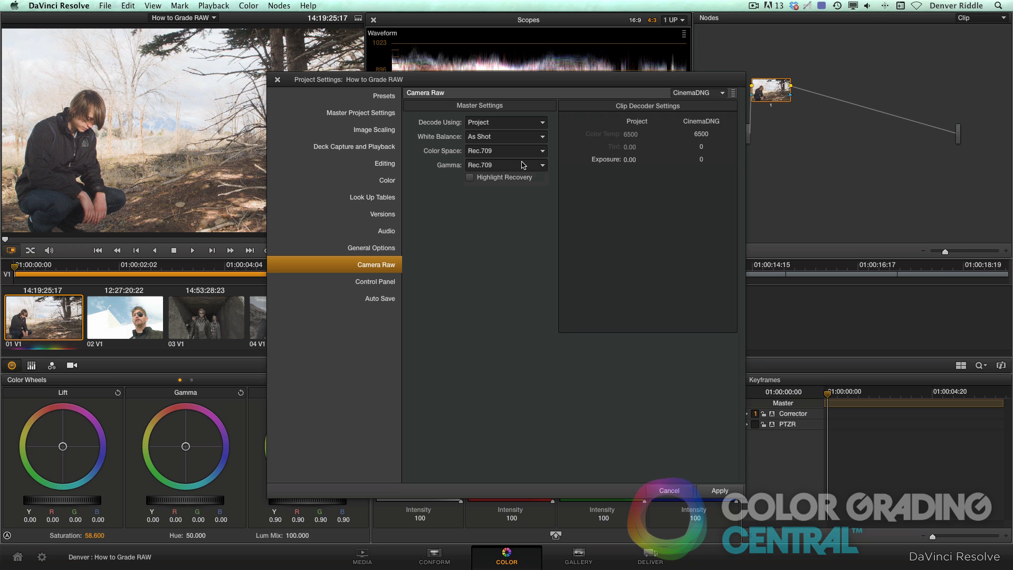
click(725, 490)
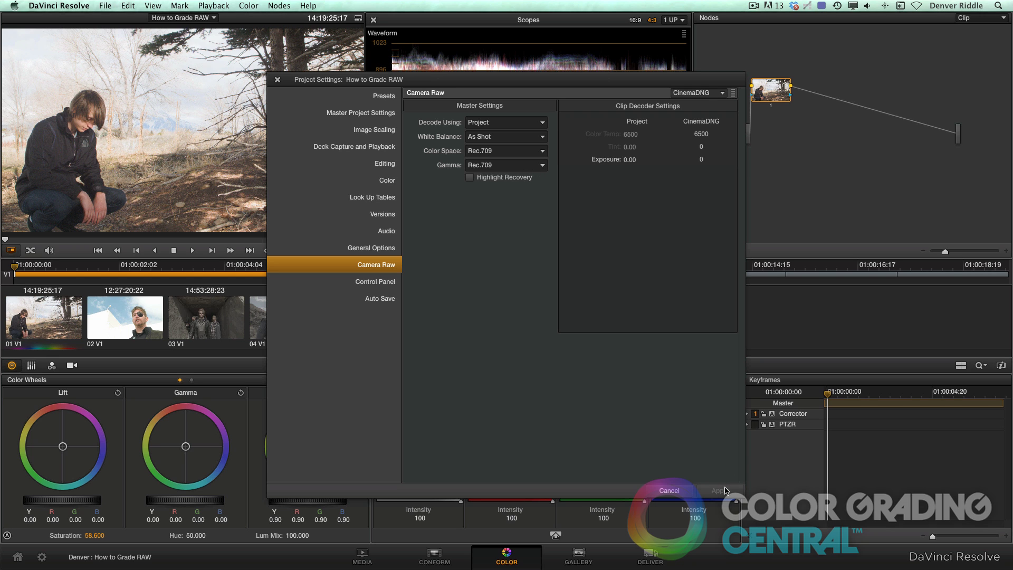
click(685, 493)
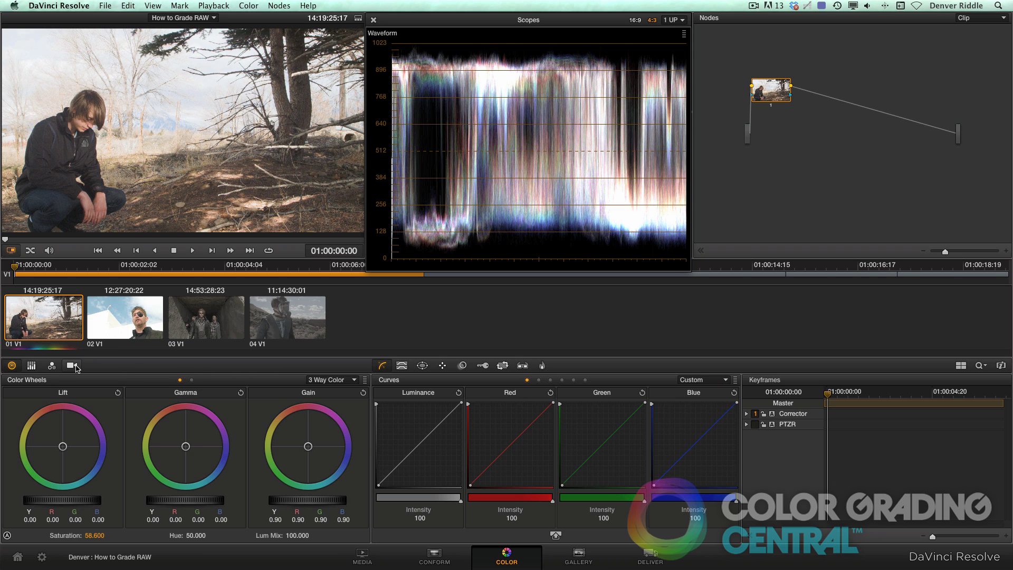
click(73, 365)
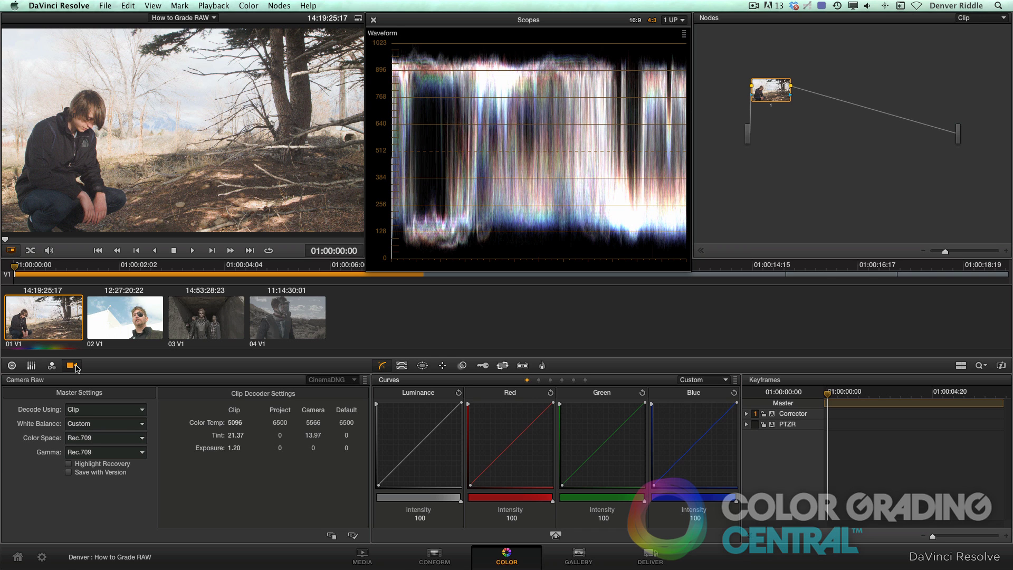
Give clip 02 its own Camera Raw decode with As Shot white balance and BMD Film colour space.
click(126, 315)
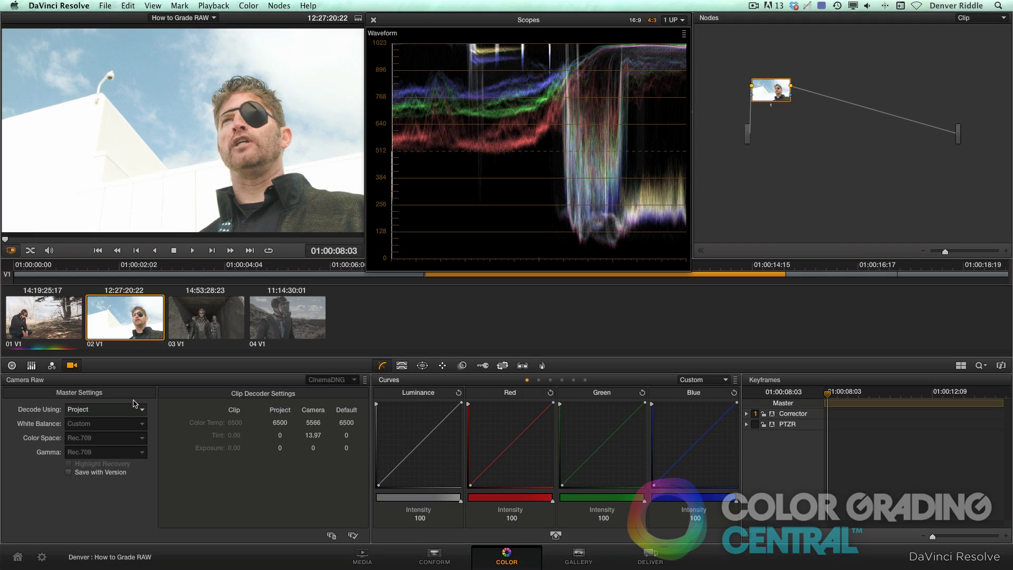
click(137, 411)
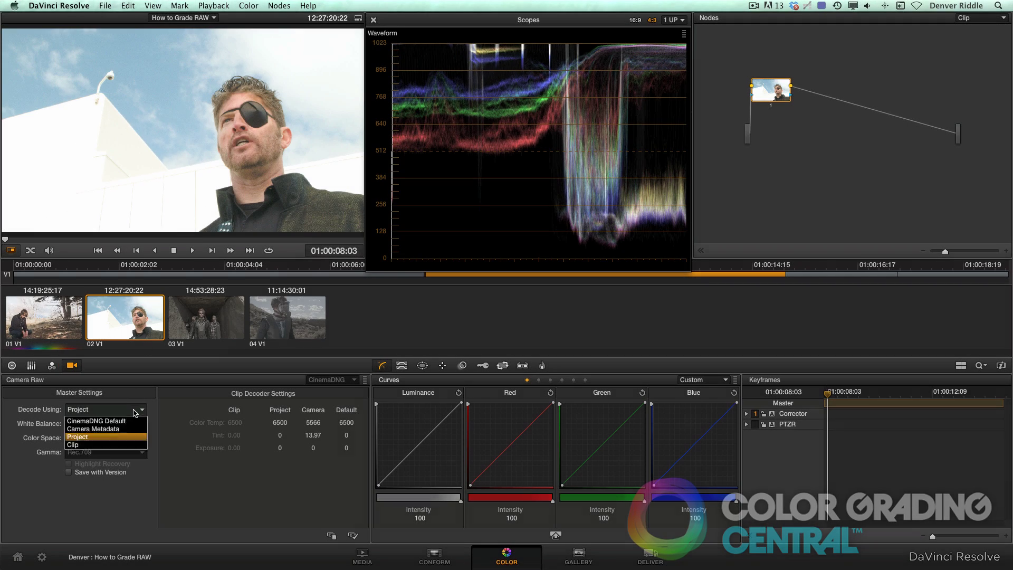
click(117, 445)
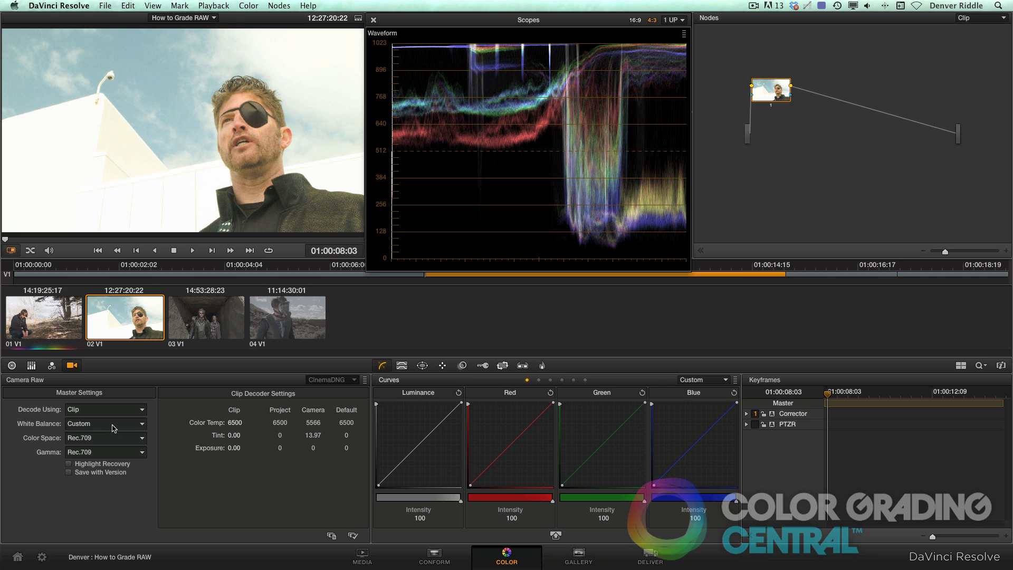
click(113, 424)
click(114, 436)
click(125, 438)
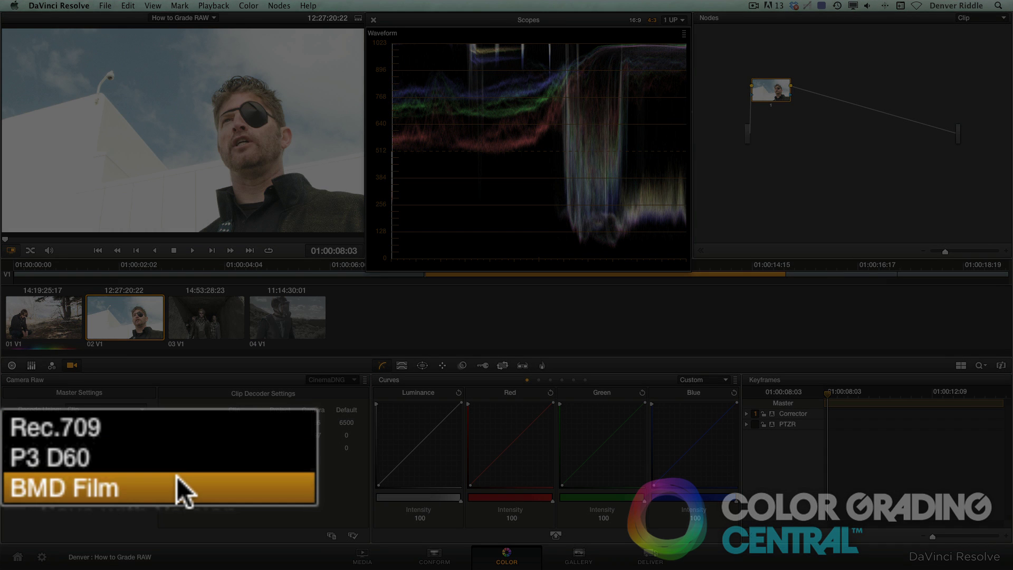
click(111, 464)
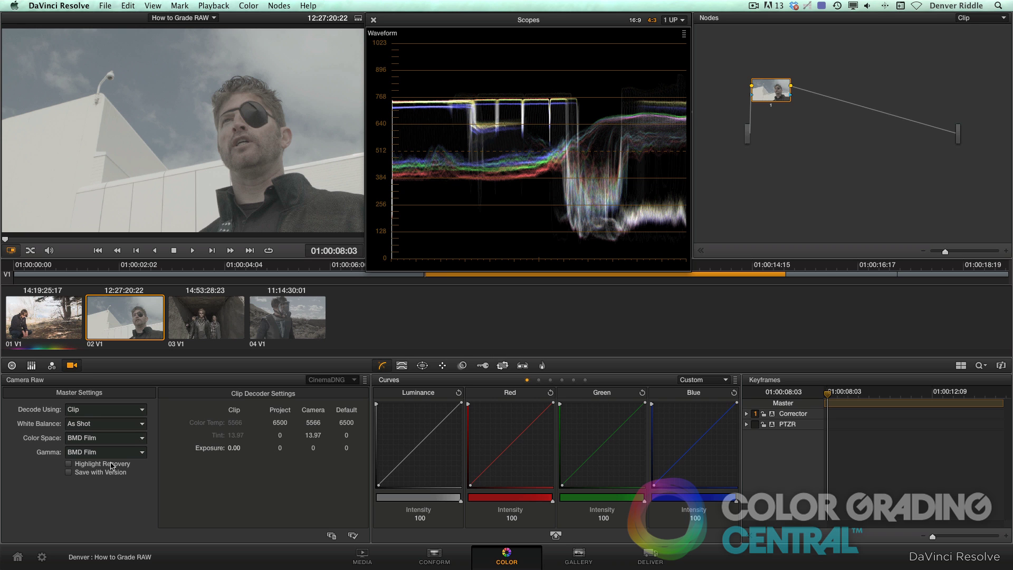
Try Rec.709 and a lowered gain on clip 02, reset the gain, then return to BMD Film.
click(119, 438)
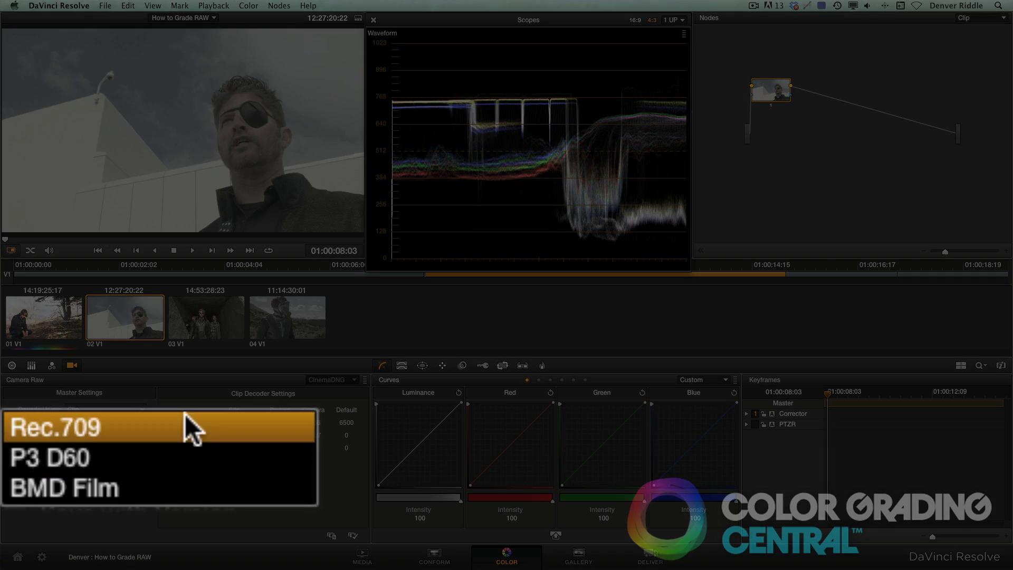
click(115, 449)
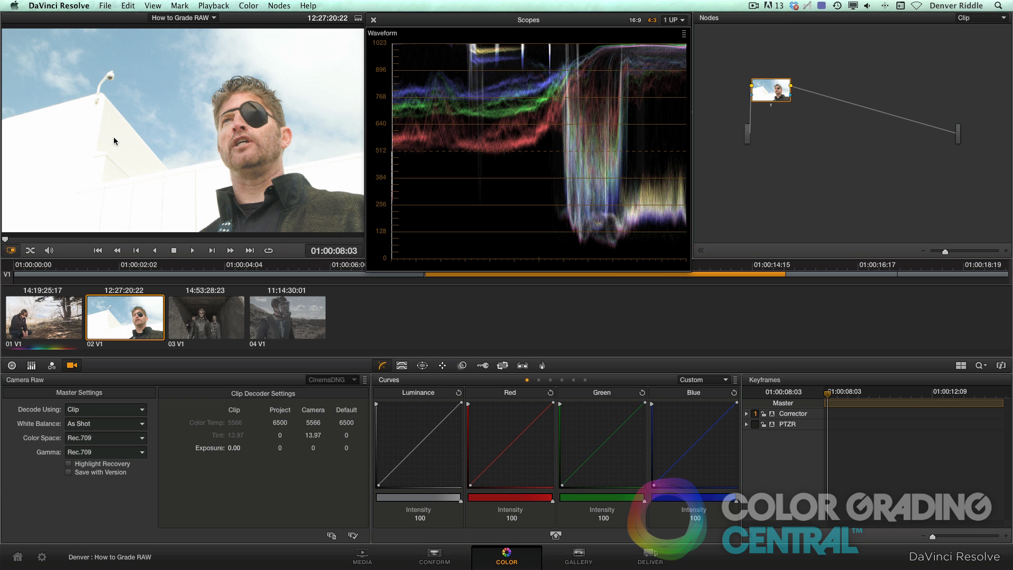
click(12, 365)
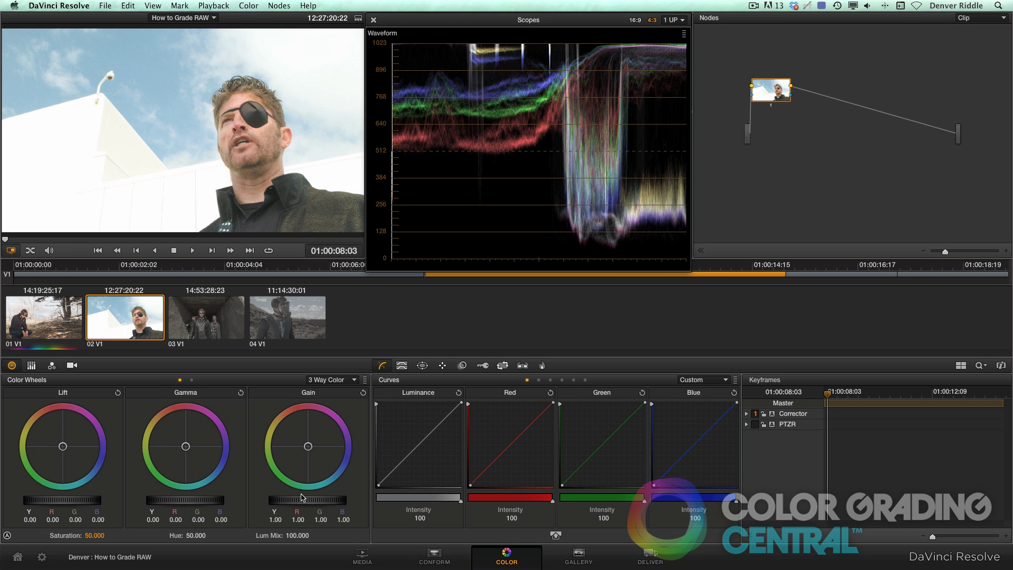
drag(305, 501, 249, 502)
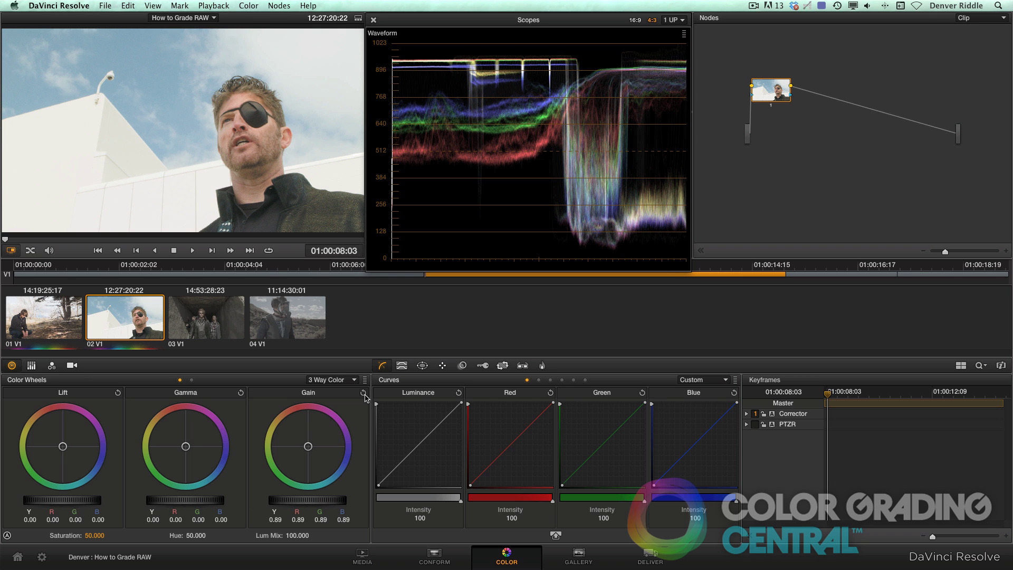
click(365, 397)
click(71, 365)
click(122, 443)
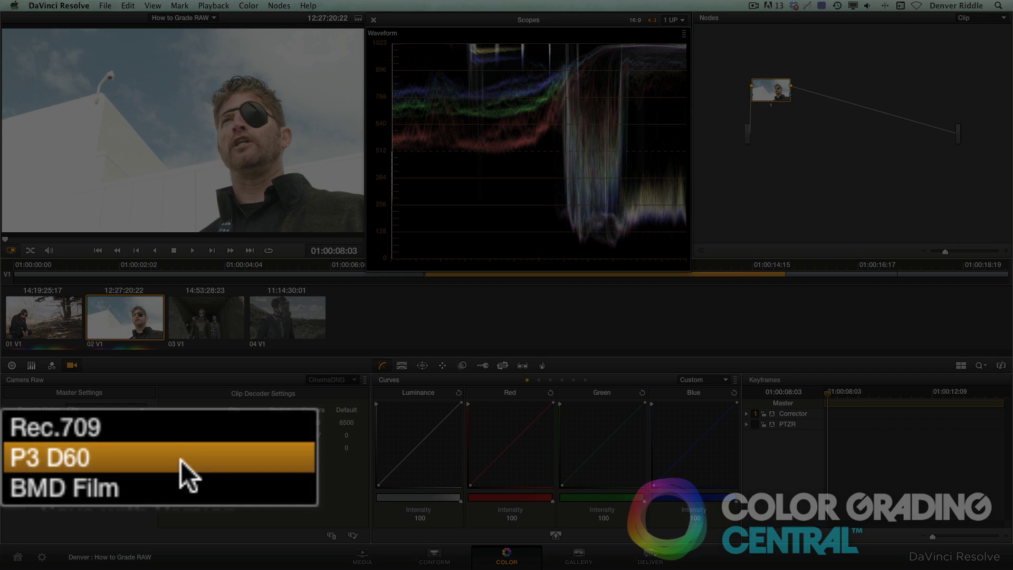
click(112, 460)
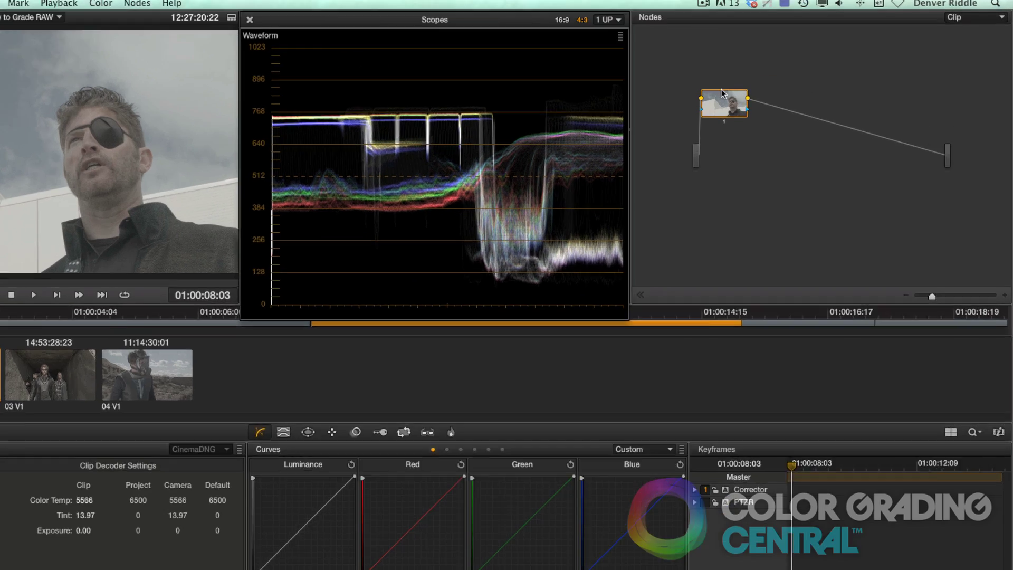
Apply the Blackmagic Cinema Camera Film to Rec709 3D LUT to clip 02's node.
right_click(769, 88)
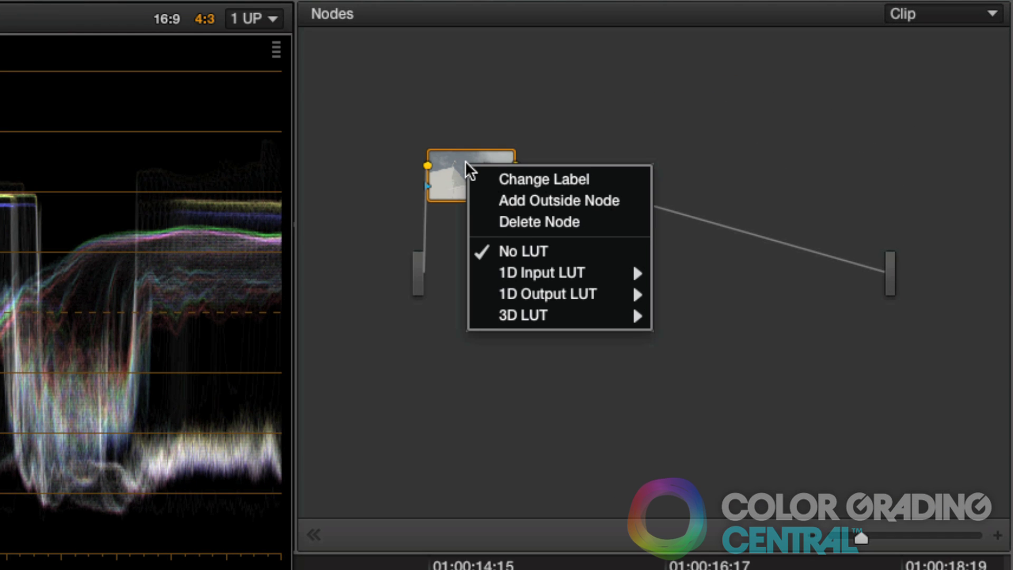
mouse_move(504, 324)
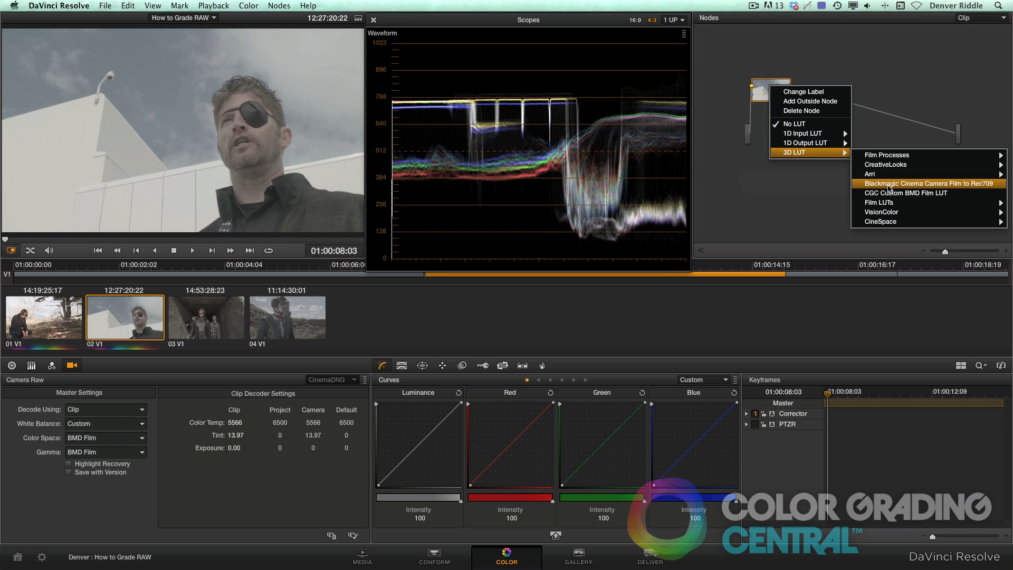
click(889, 185)
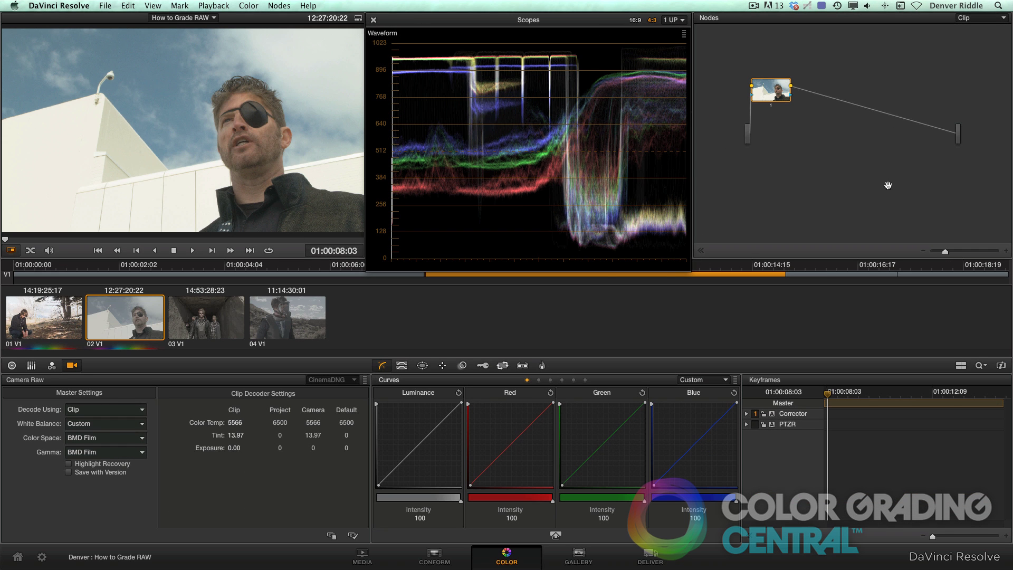
click(11, 365)
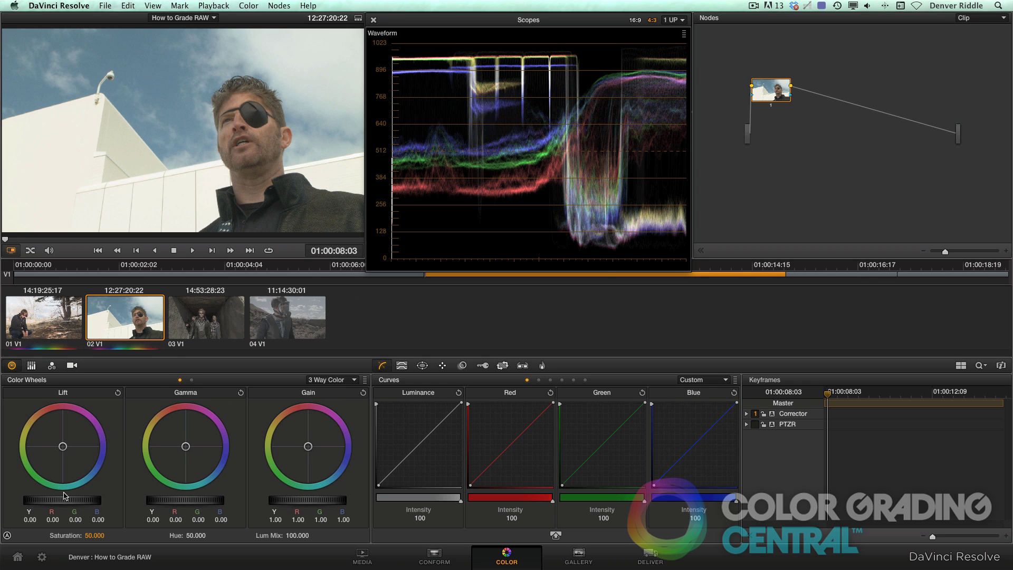
Grade clip 02 with Lift -0.04, Gamma 0.08, Gain 0.95 and Saturation 58.2, then select clip 03.
drag(64, 500, 32, 499)
drag(159, 501, 280, 503)
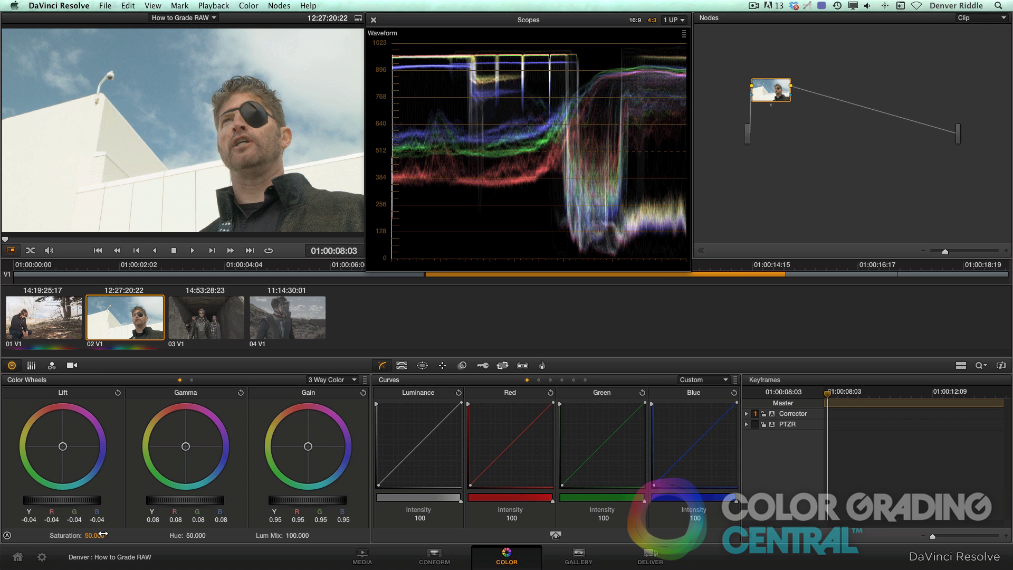
drag(94, 535, 90, 535)
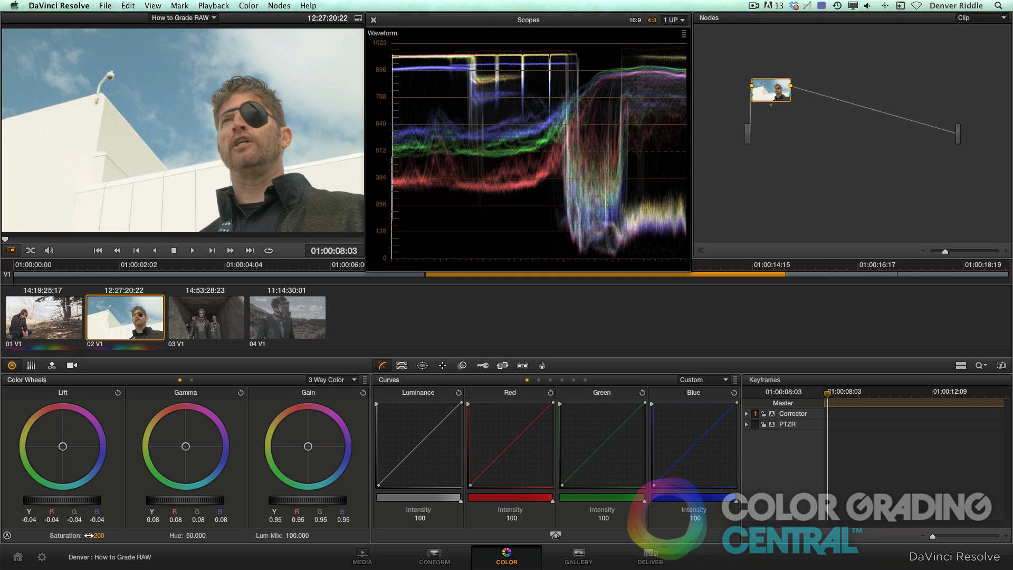
click(203, 323)
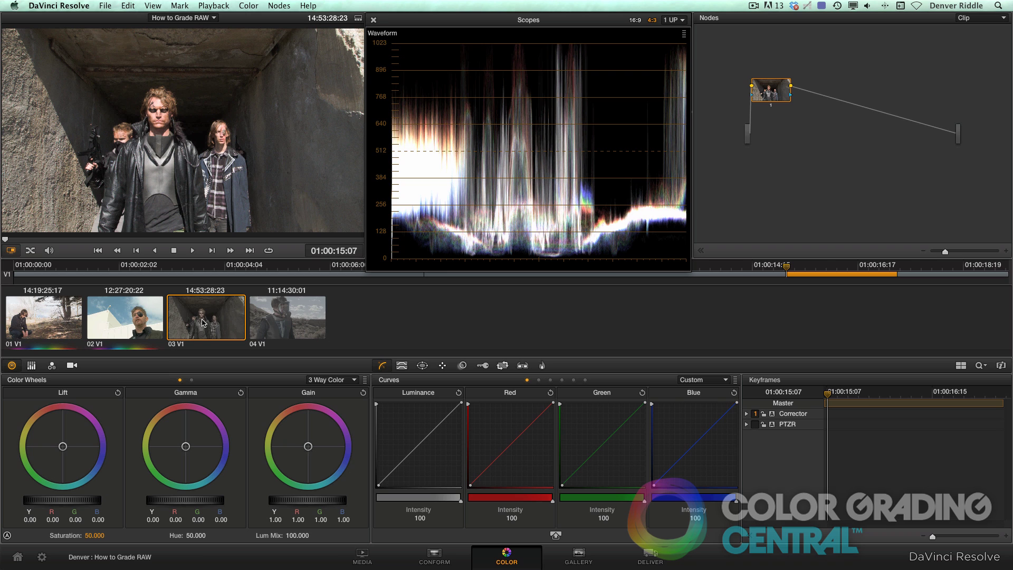
click(42, 558)
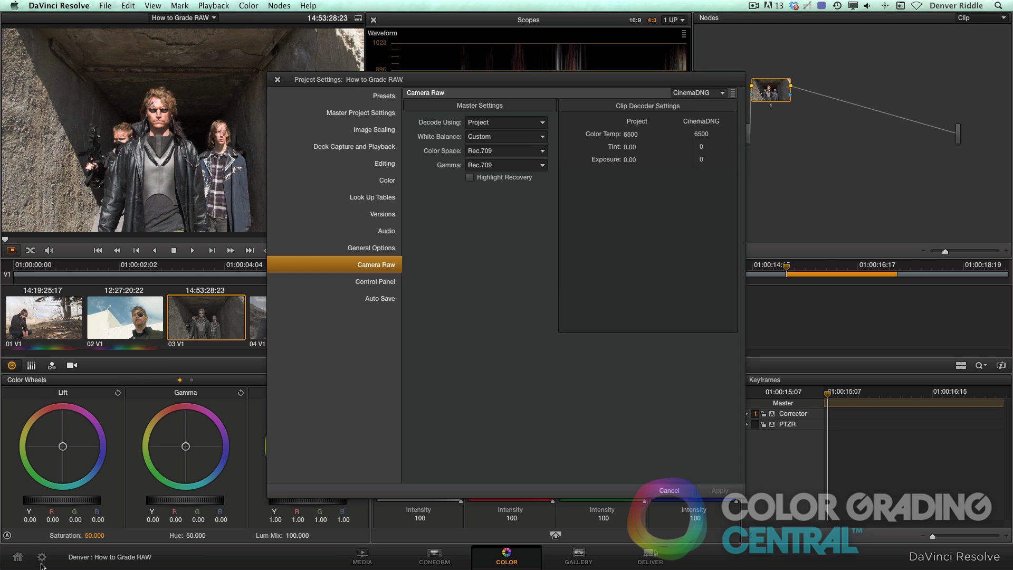
Decode the raw clips with As Shot white balance and BMD Film color space and gamma.
click(511, 138)
click(505, 152)
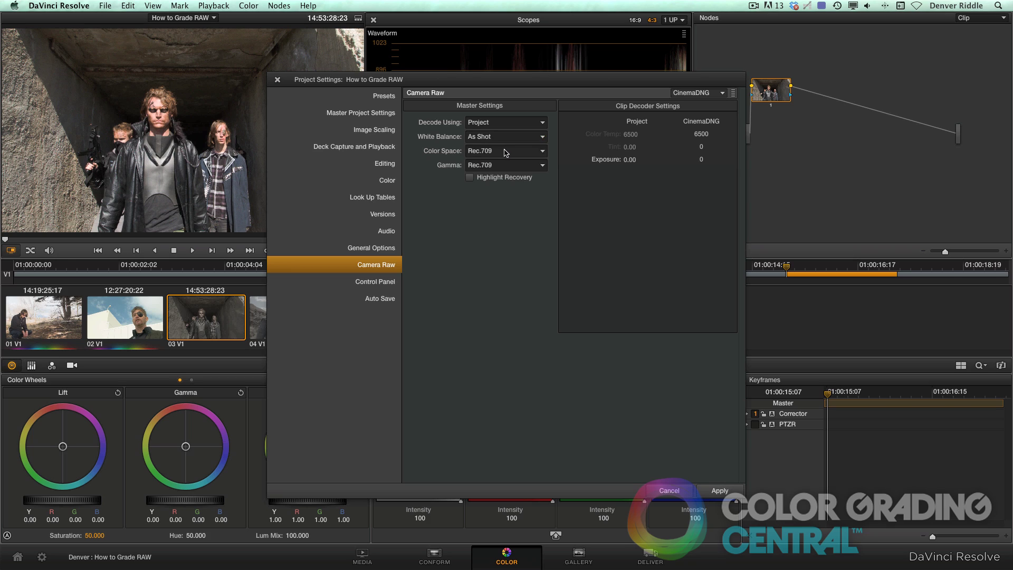
click(505, 152)
click(499, 177)
Apply, then clear, the Blackmagic Film to Rec709 3D input LUT, and load clip 04.
click(378, 199)
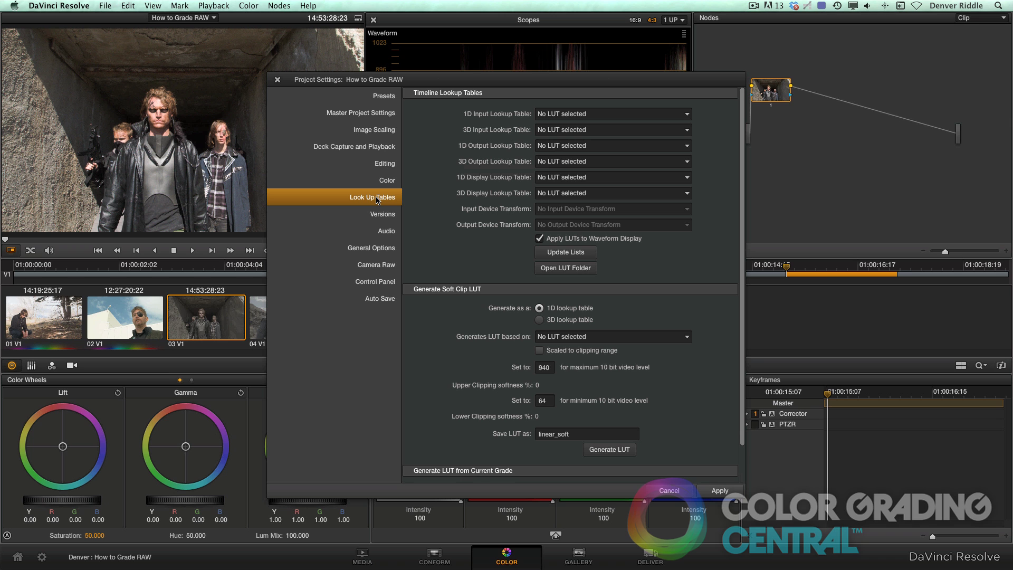
click(659, 130)
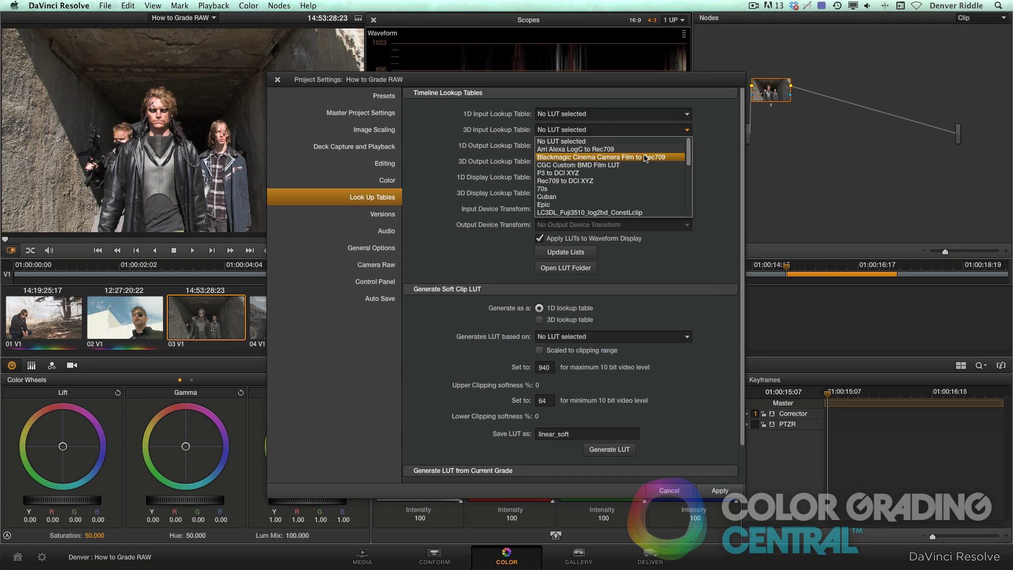
click(649, 126)
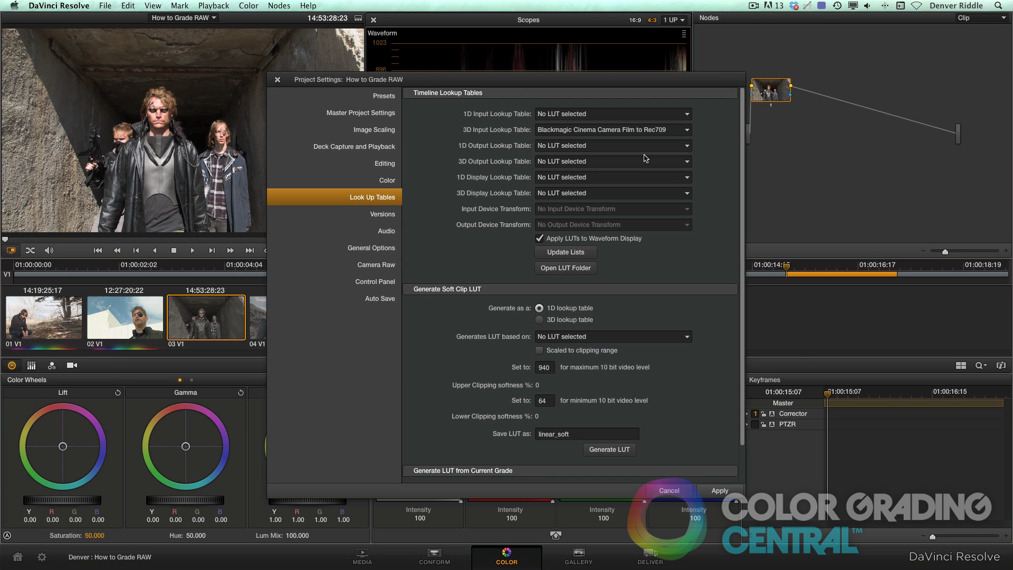
click(728, 491)
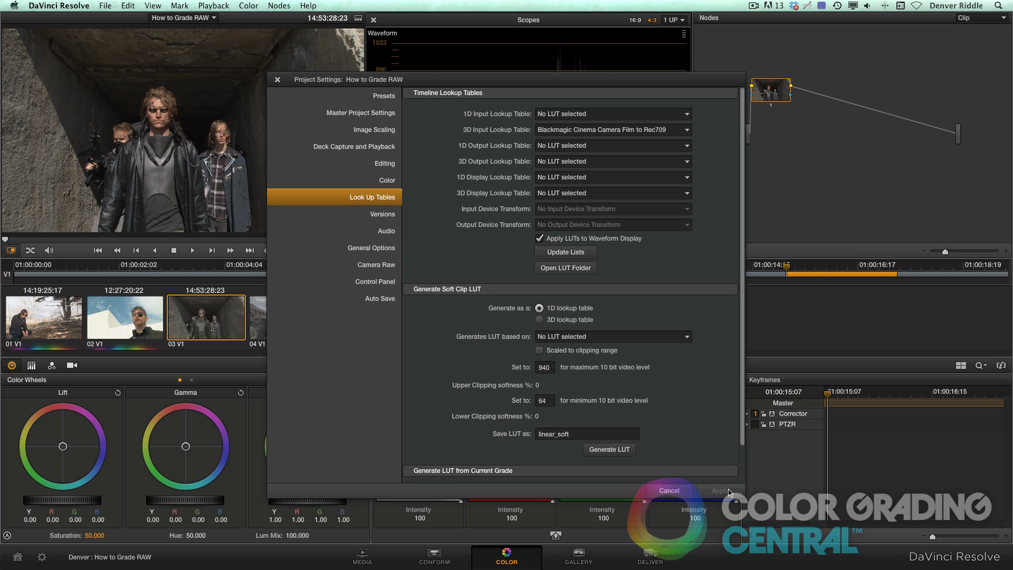
click(686, 132)
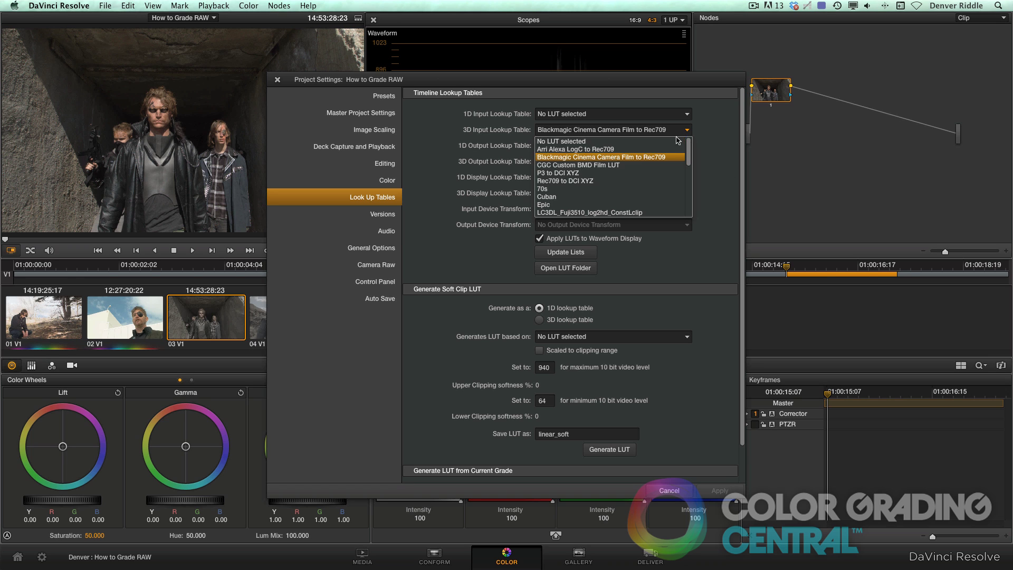
click(673, 143)
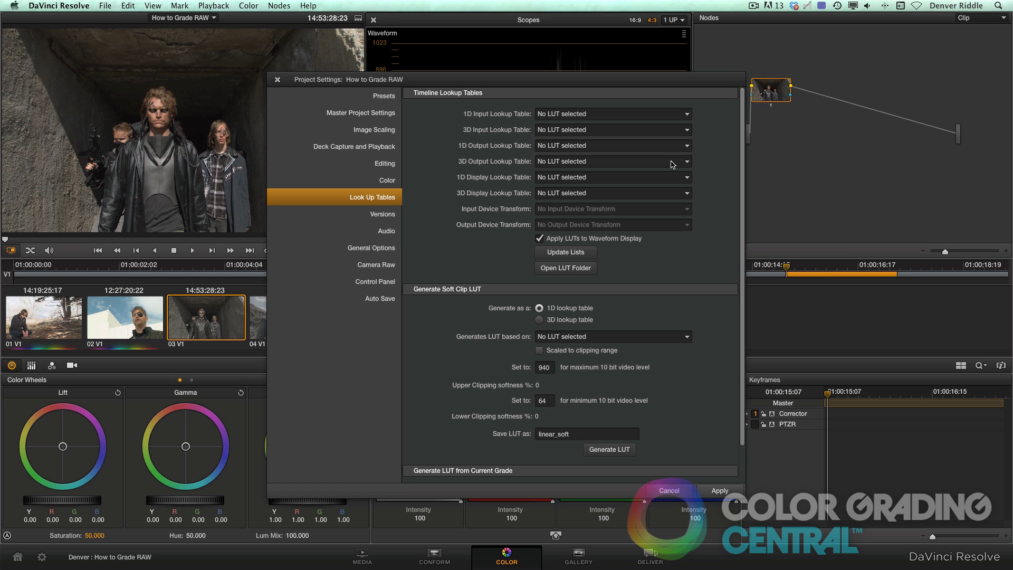
click(719, 491)
click(677, 492)
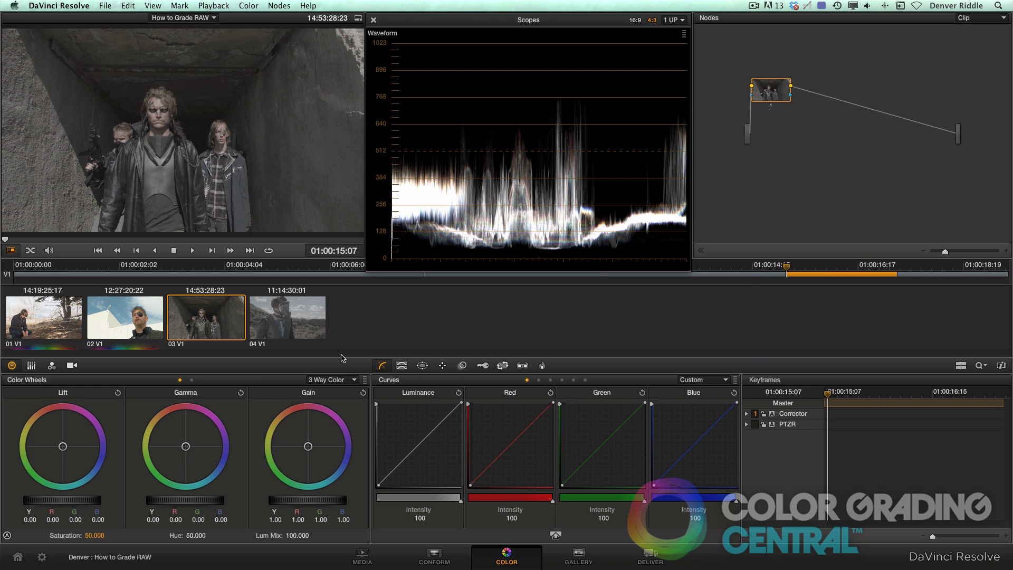
click(302, 329)
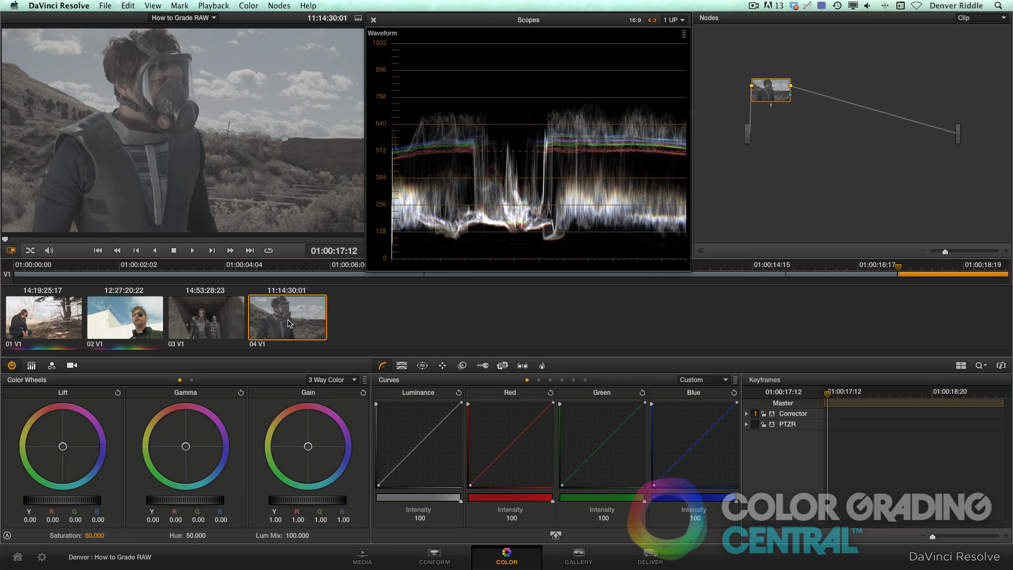
On Log wheels, set offset 36.45, contrast 1.526, Shadow -0.07, Midtone 0.03, Highlight 0.07, High Range 0.831.
click(192, 380)
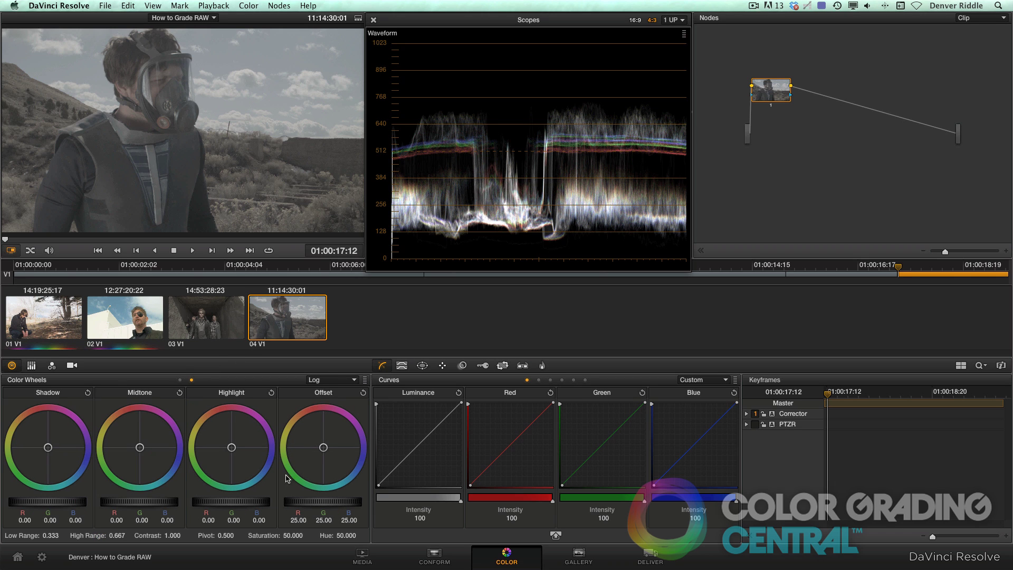
drag(336, 504, 517, 510)
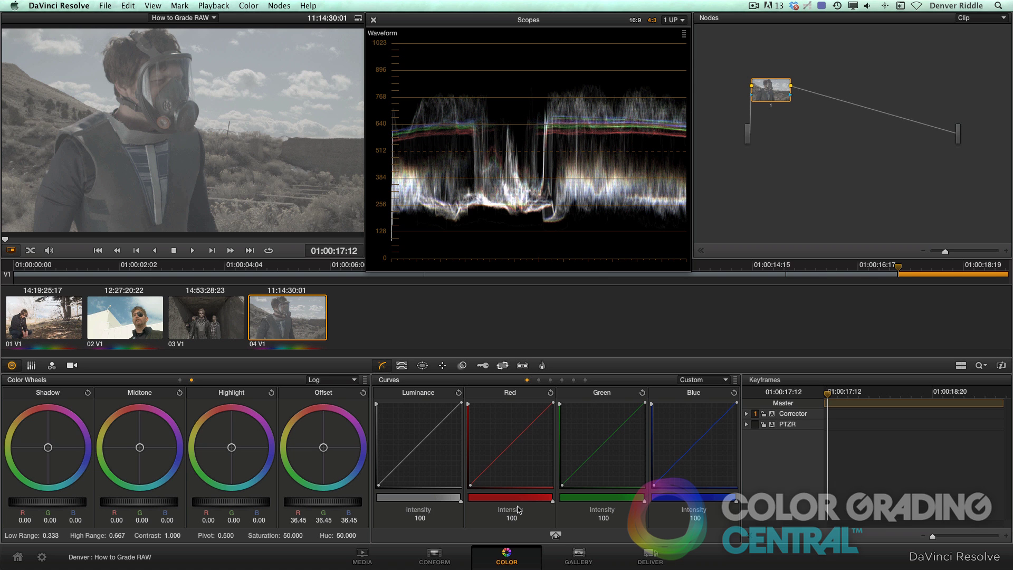
drag(172, 536, 244, 534)
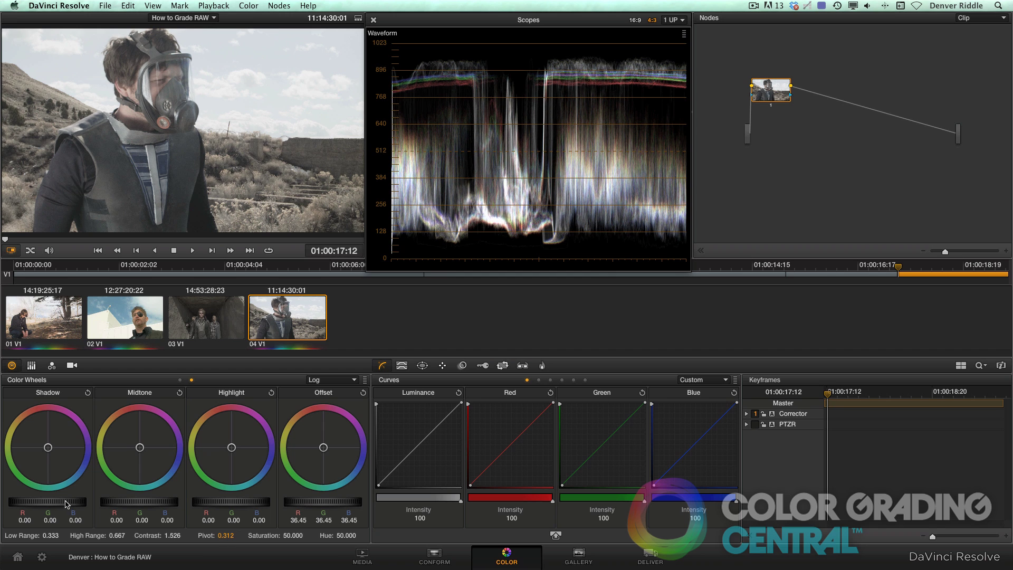
drag(66, 504, 51, 506)
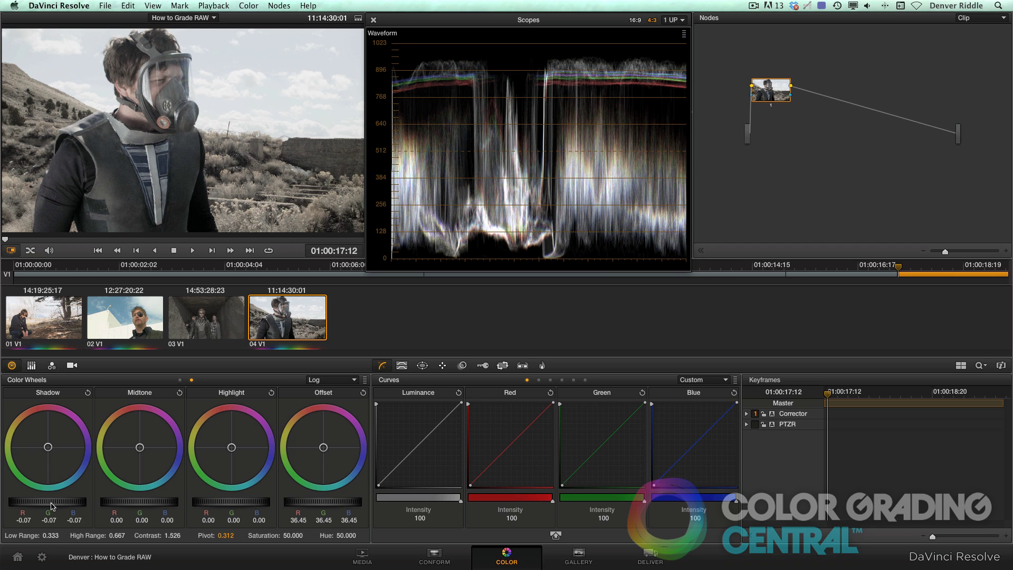
drag(119, 506, 134, 506)
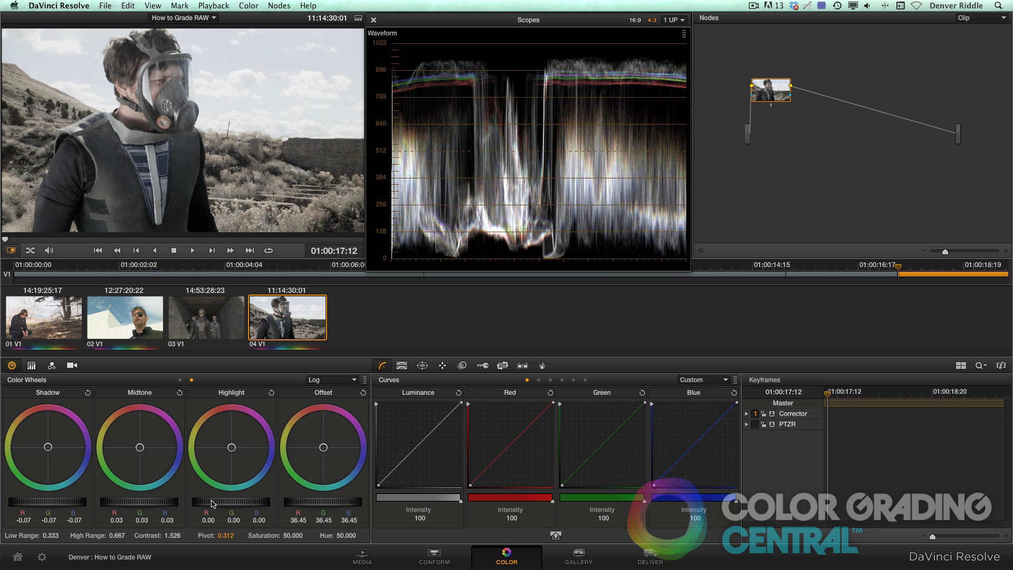
drag(211, 504, 264, 505)
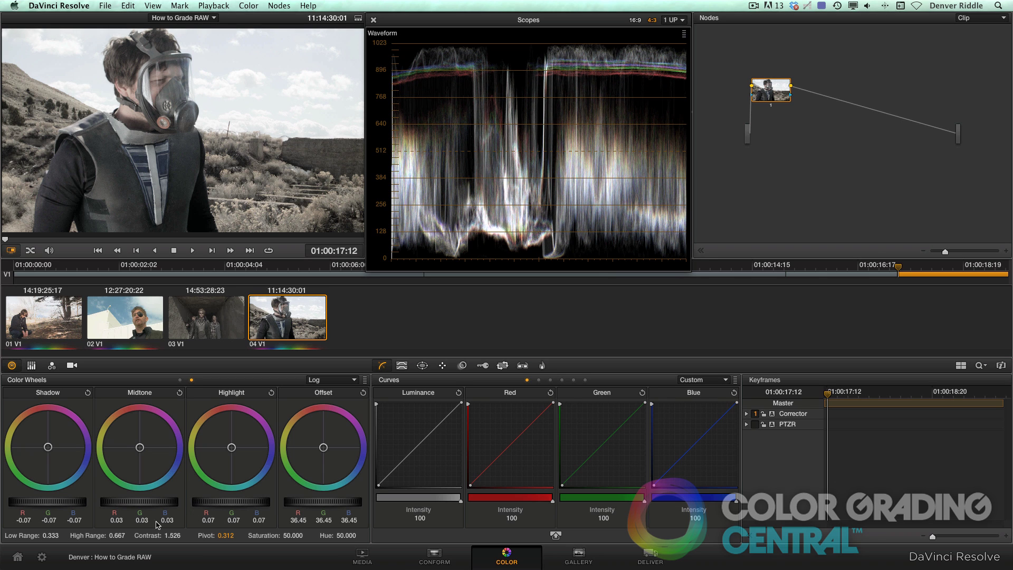
drag(120, 535, 118, 535)
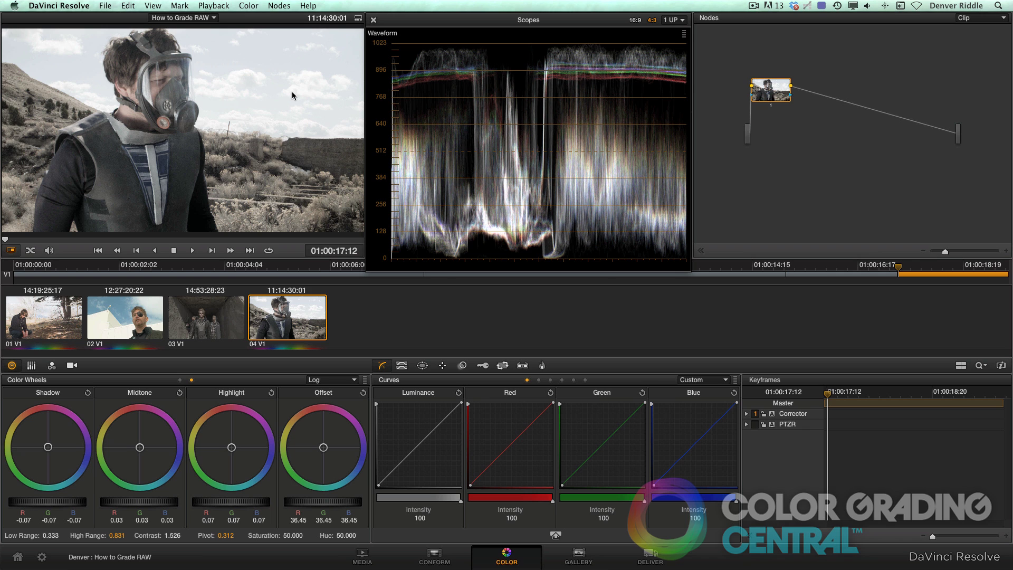
Add a second serial node and set its RGB Mixer red, green and blue outputs to 2.00.
click(278, 5)
click(278, 19)
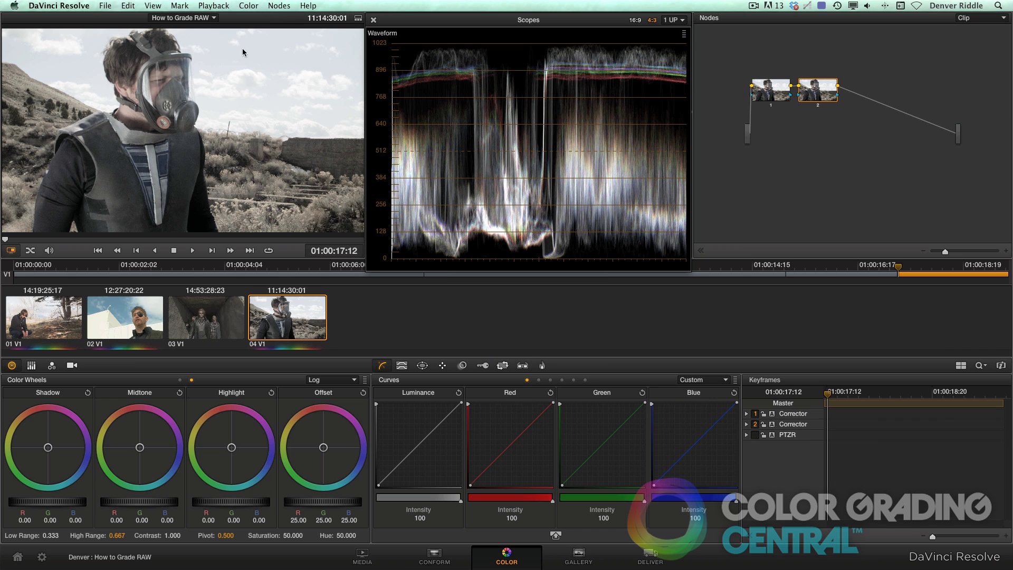
click(52, 365)
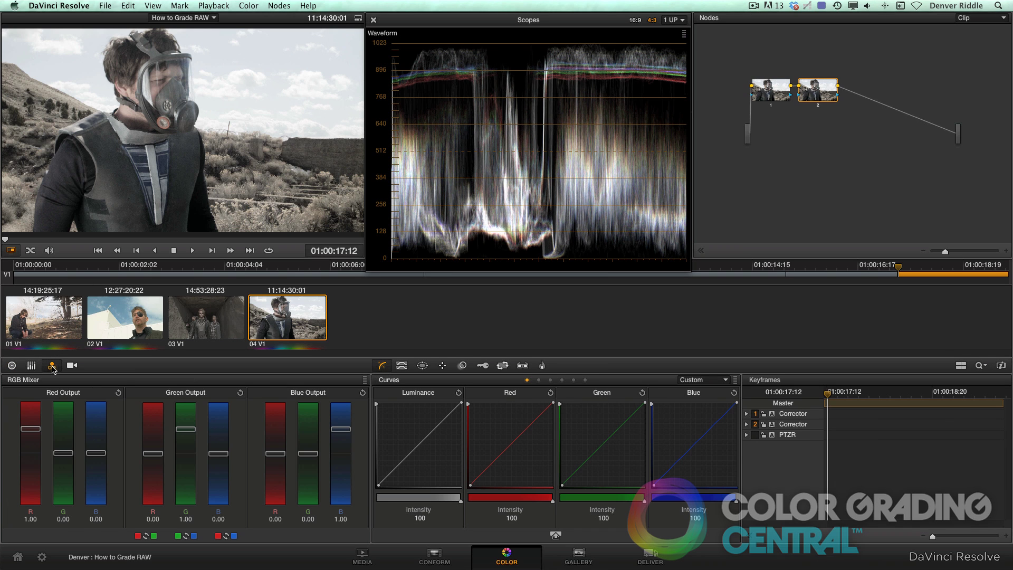
drag(27, 432, 24, 399)
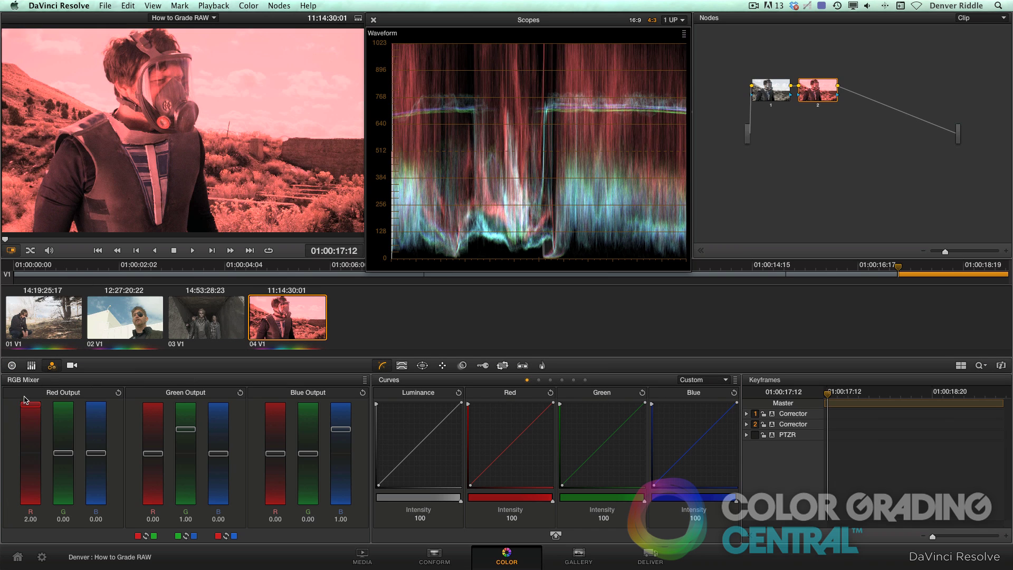
drag(185, 428, 186, 405)
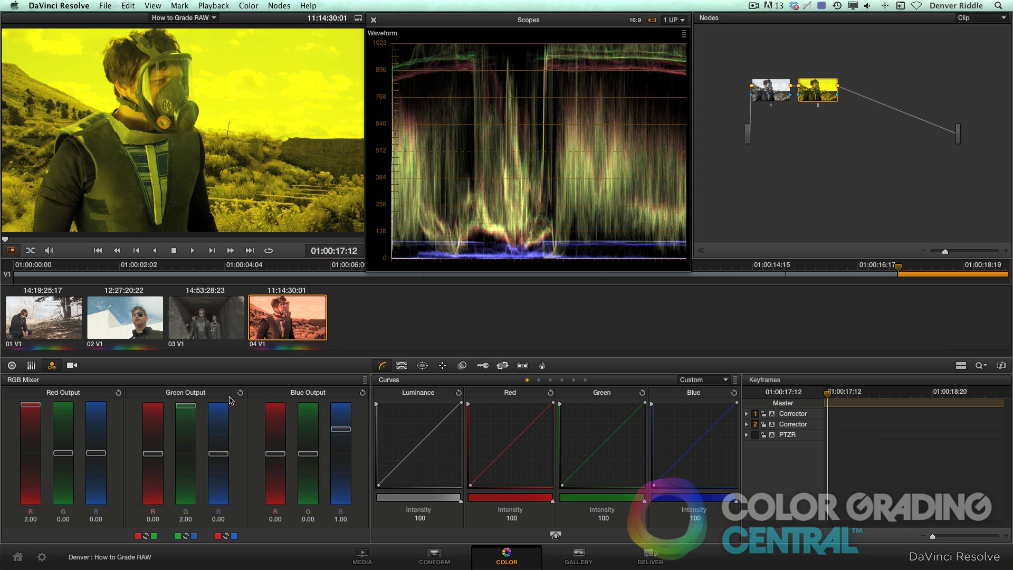
drag(341, 429, 341, 405)
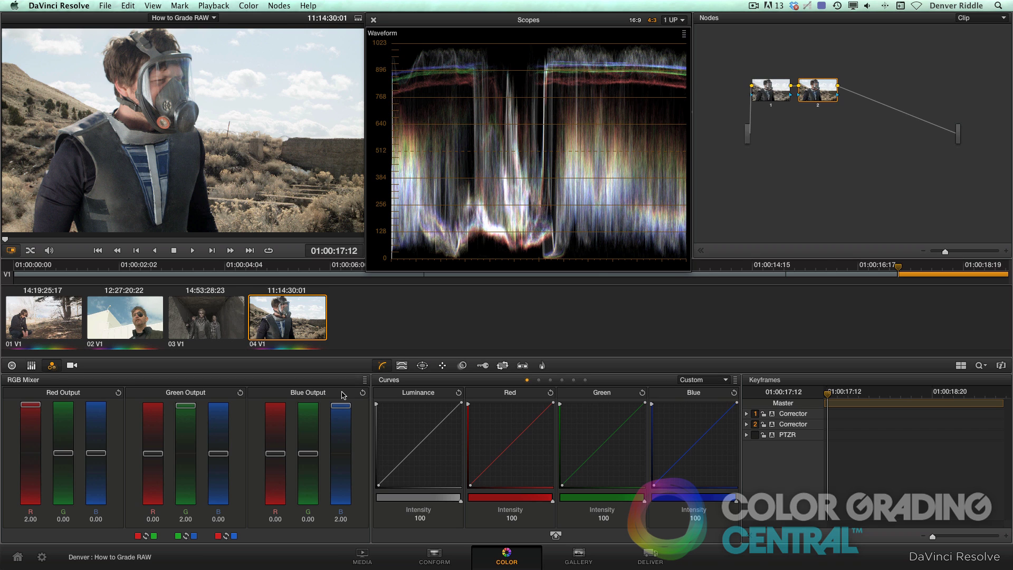
click(280, 6)
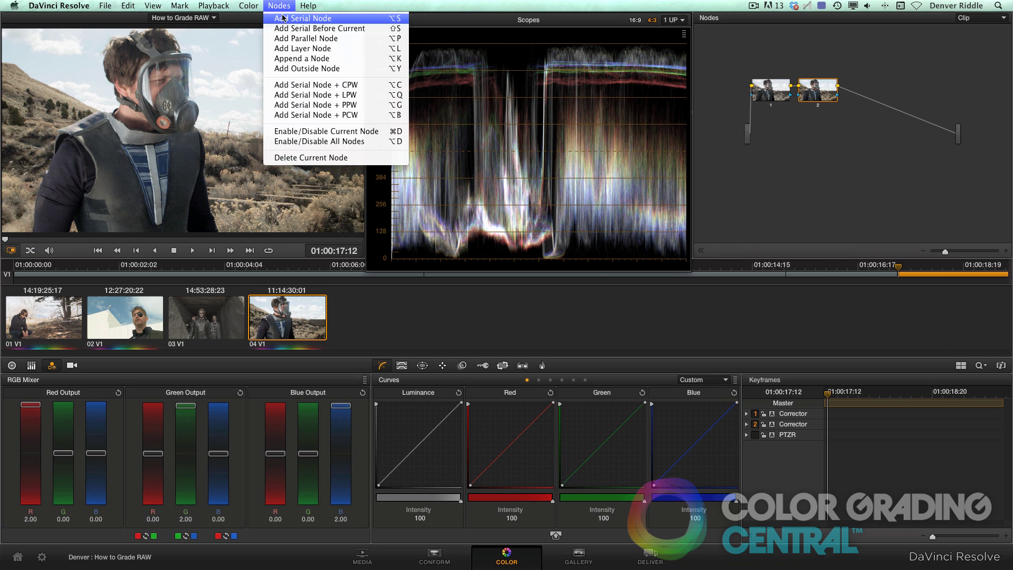
Add a third serial node with RGB Mixer outputs at 2.00 and key output gain 0.227.
click(283, 18)
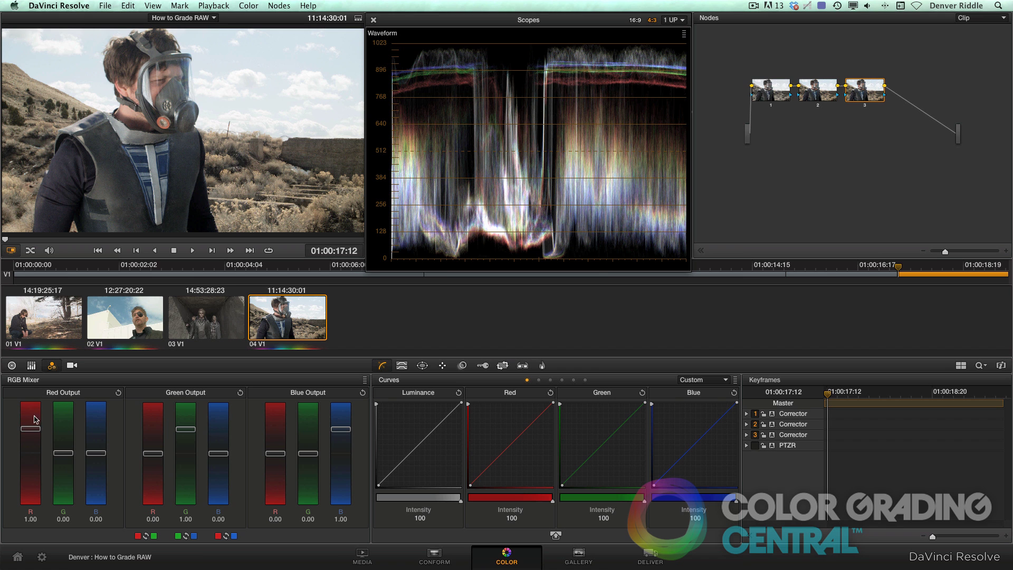
drag(30, 429, 30, 404)
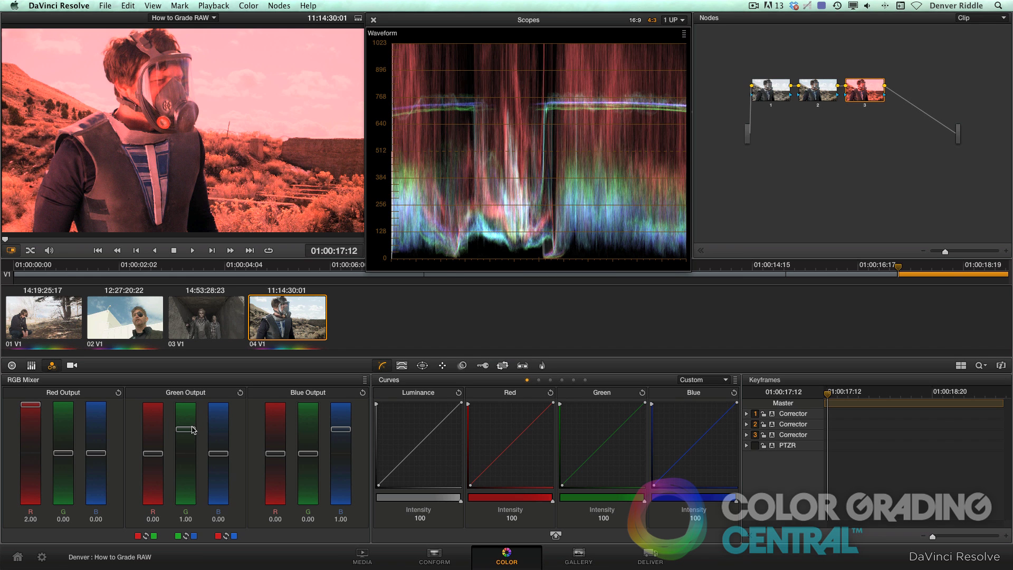
drag(192, 430, 193, 392)
drag(347, 430, 345, 401)
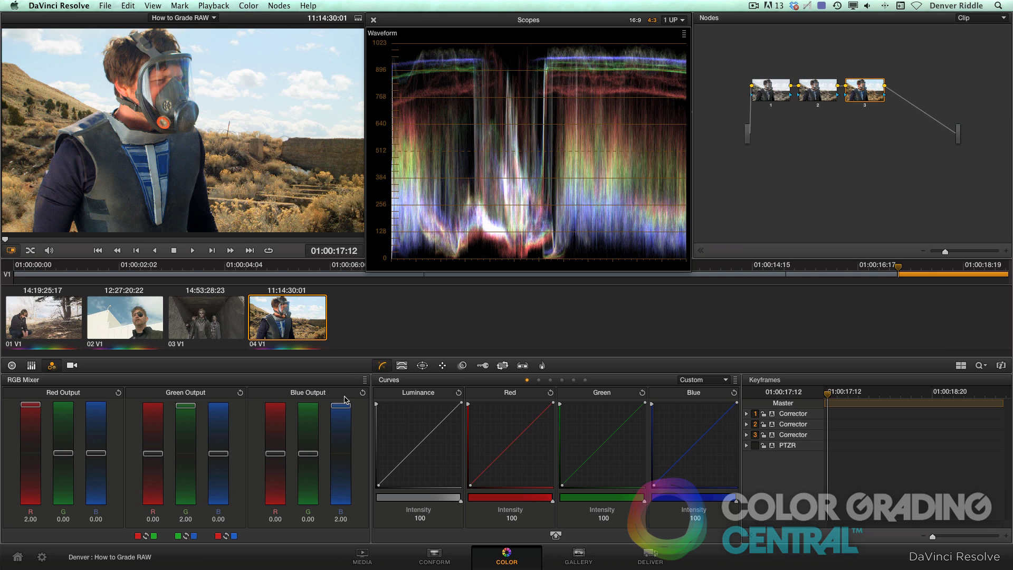
click(484, 367)
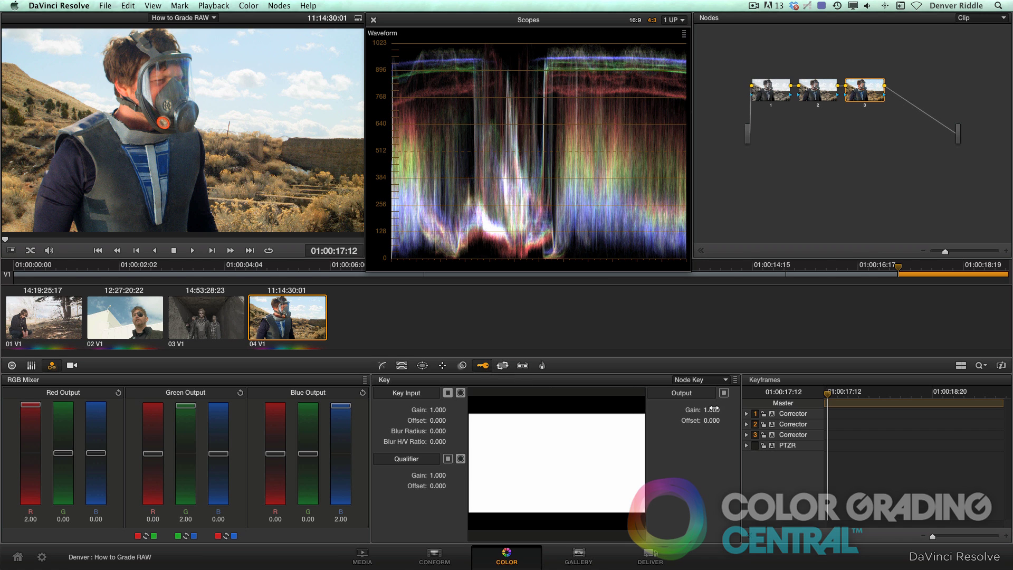
drag(720, 409, 670, 409)
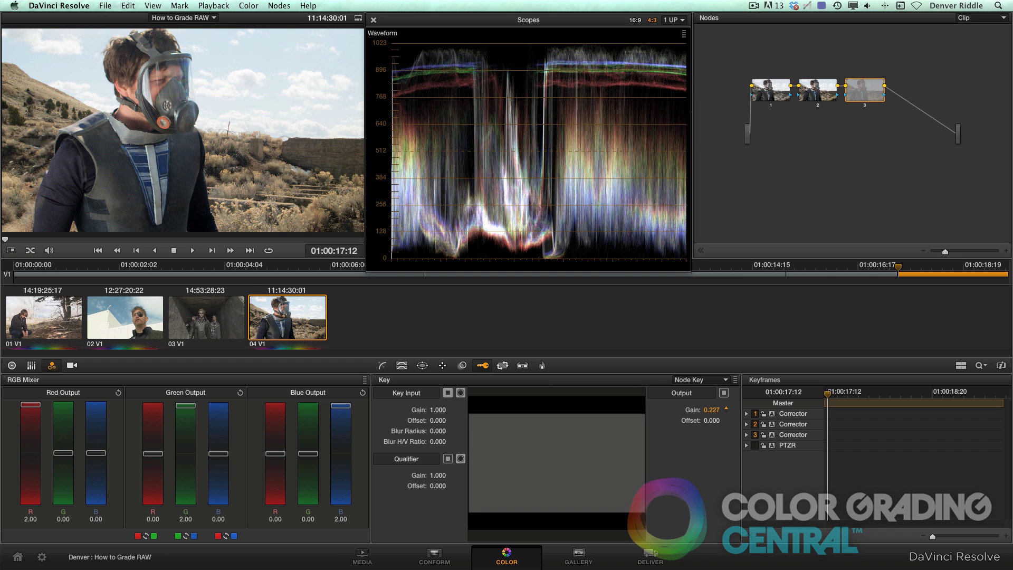